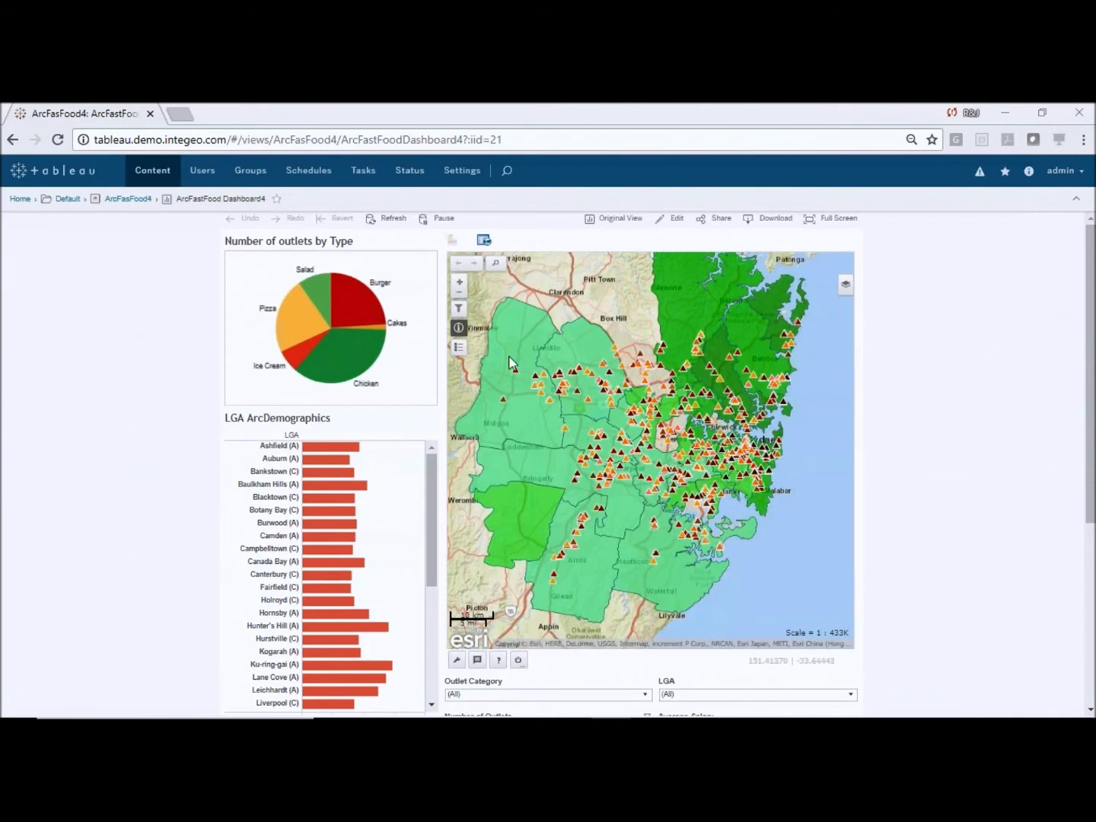
# Switch the map's Outlets layer to 'by Category' so the dots are coloured by category
pyautogui.click(459, 347)
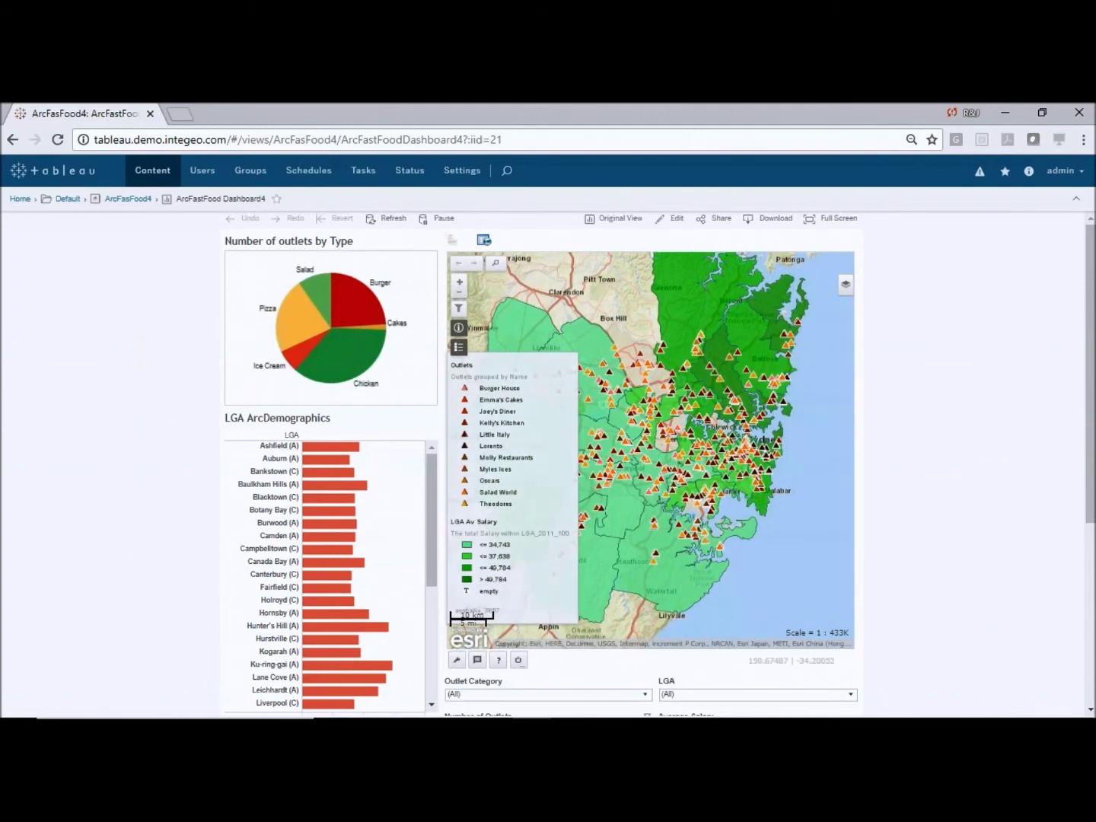
pyautogui.click(458, 352)
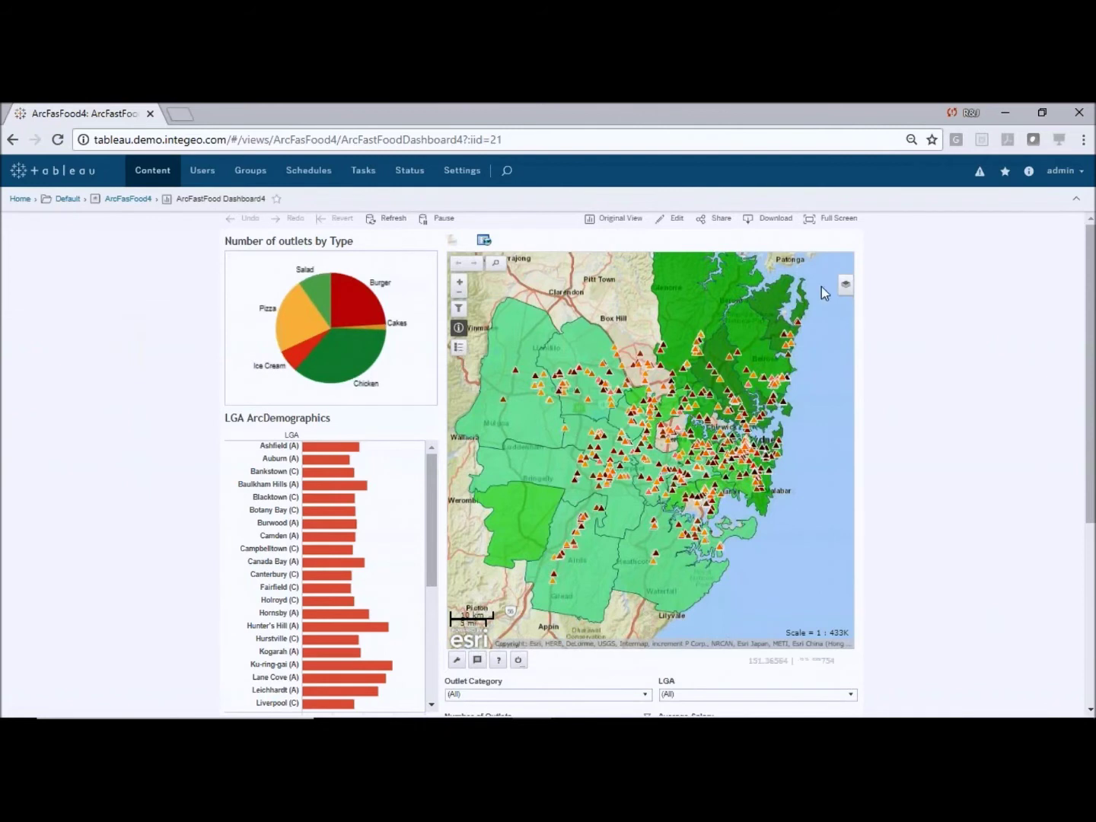
pyautogui.click(846, 285)
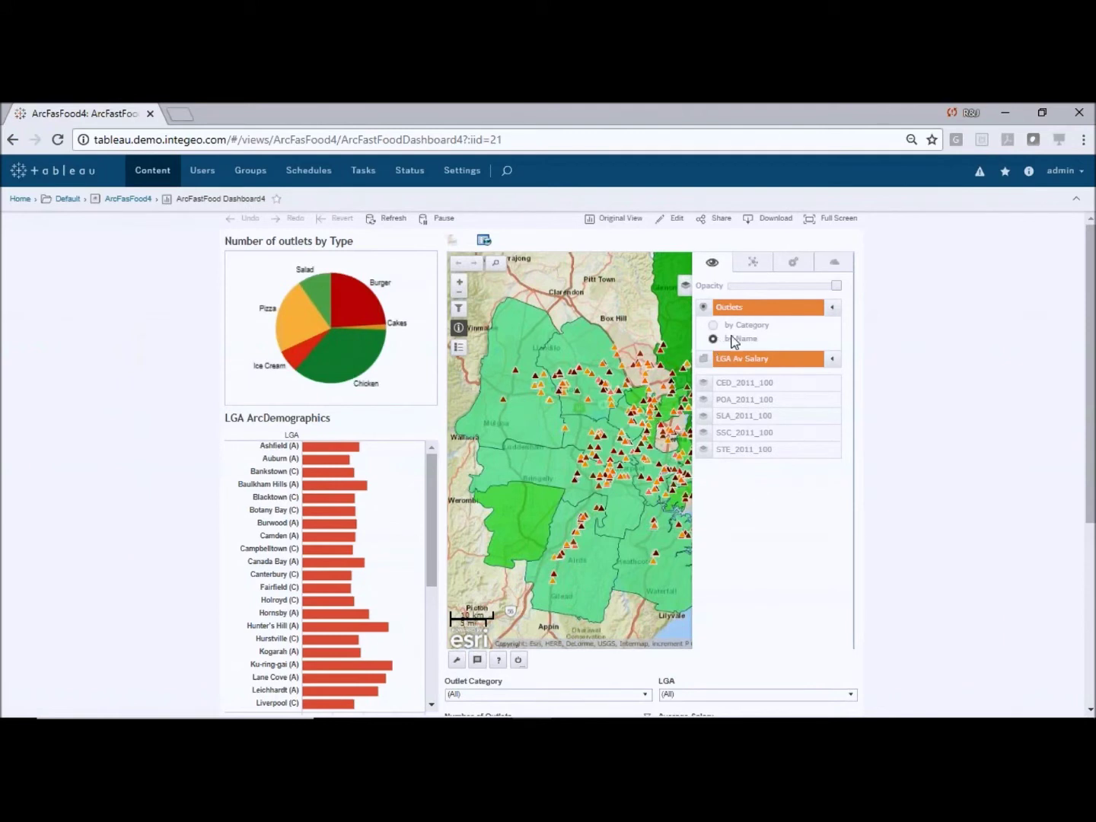
pyautogui.click(713, 326)
pyautogui.click(713, 328)
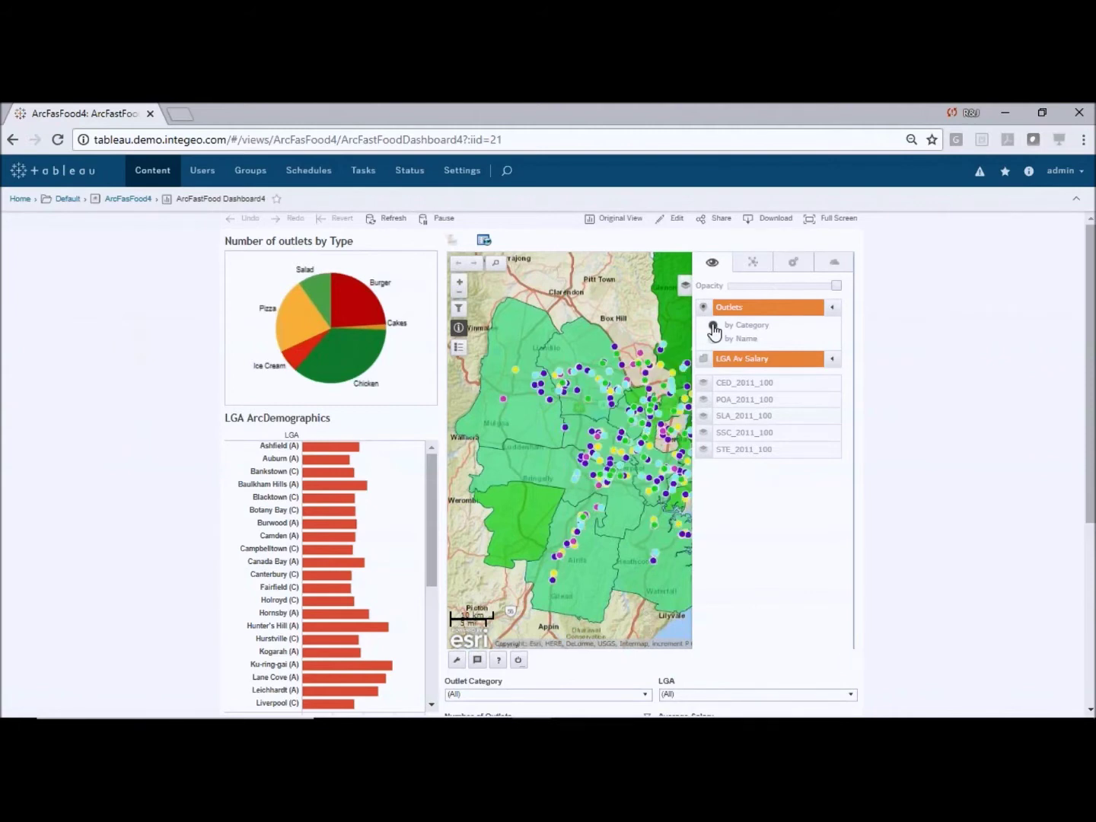
# Turn off the LGA Av Salary layer, leaving only the outlet dots over the basemap
pyautogui.click(830, 309)
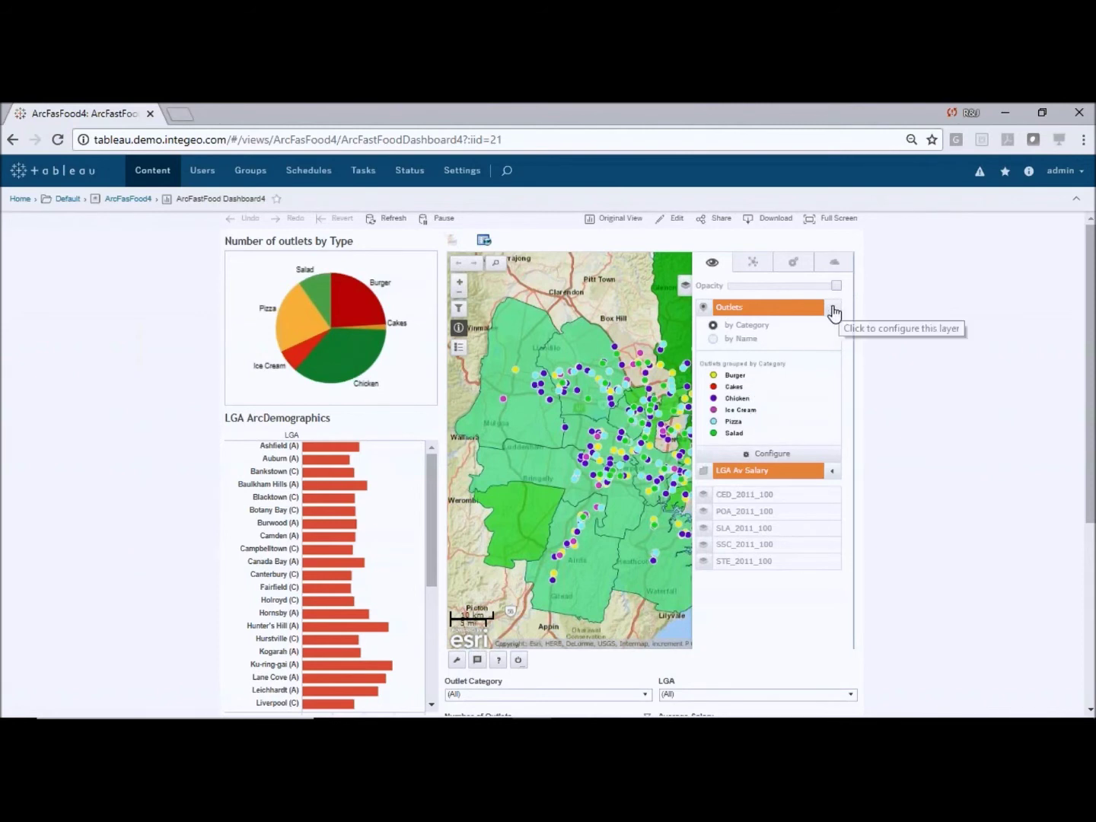
pyautogui.click(833, 308)
pyautogui.click(753, 364)
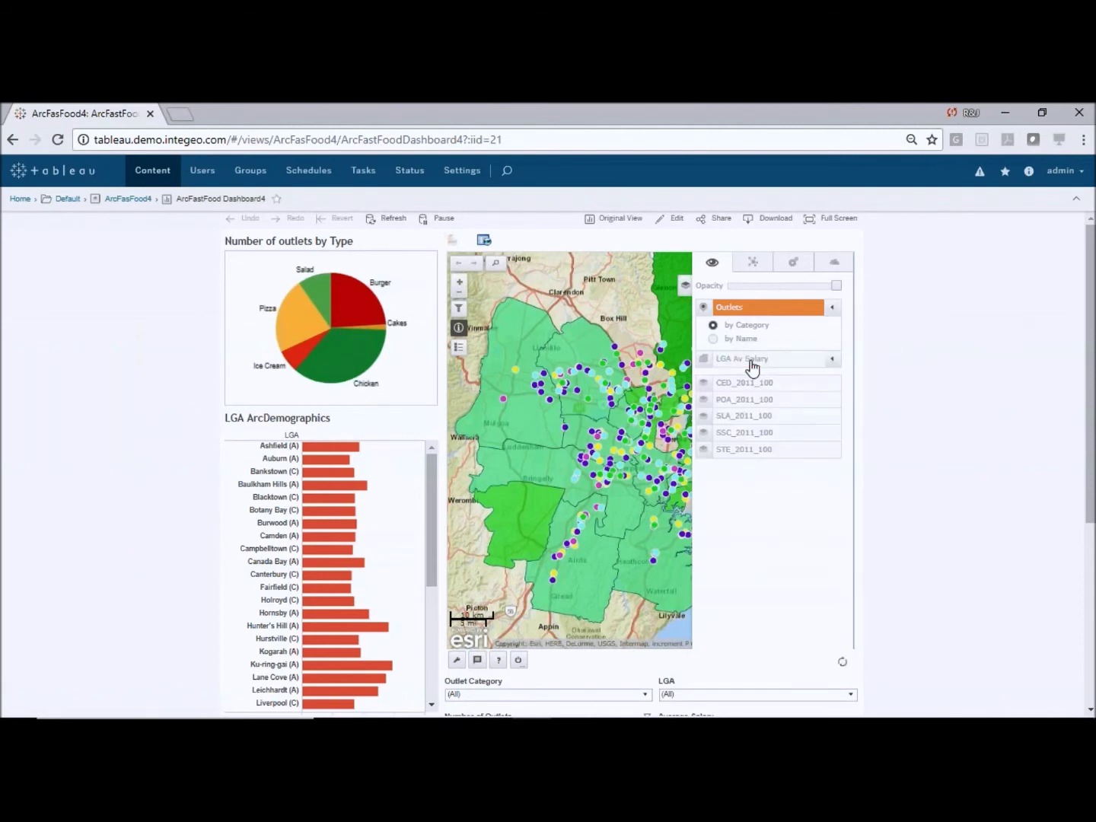
pyautogui.click(685, 285)
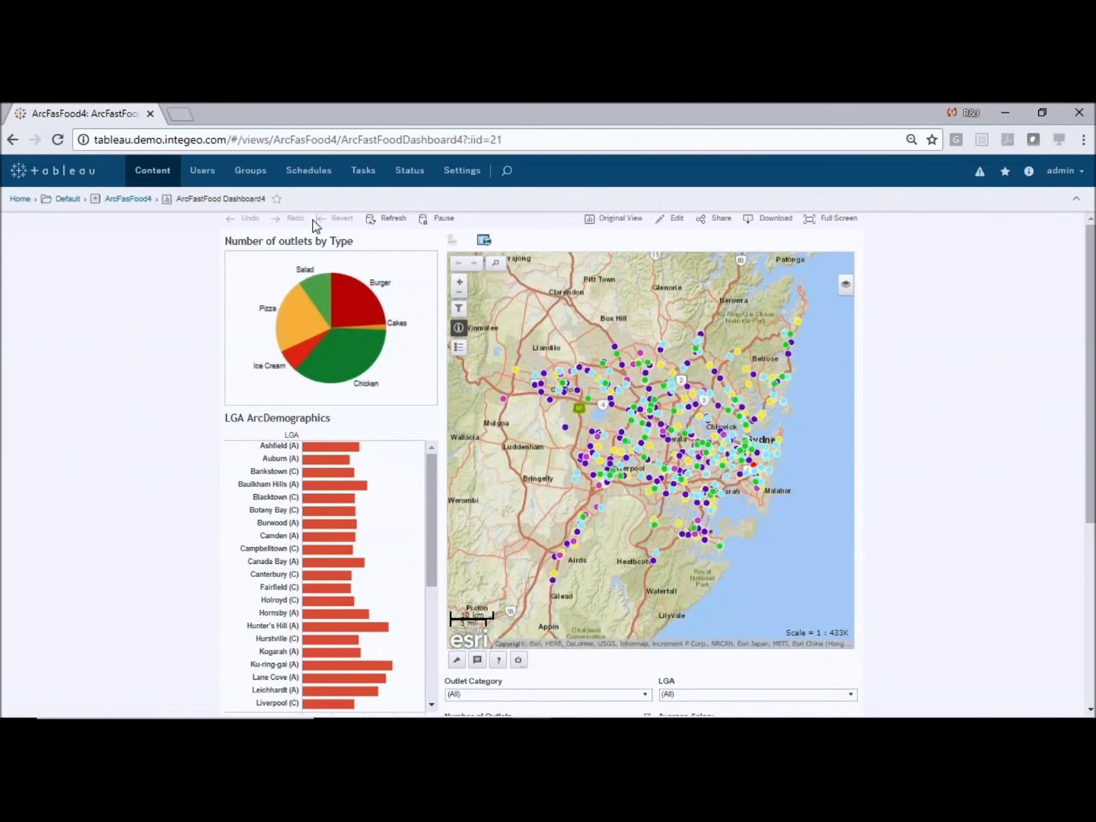
pyautogui.moveTo(349, 297)
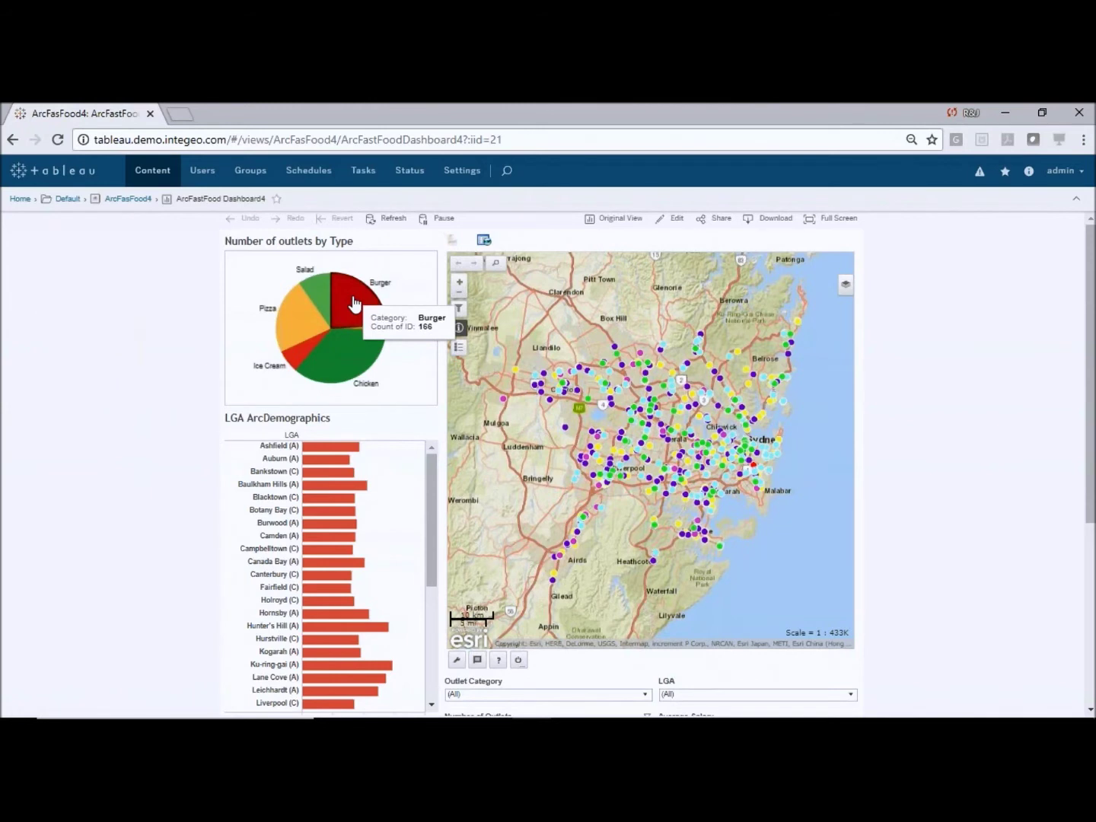
pyautogui.click(354, 303)
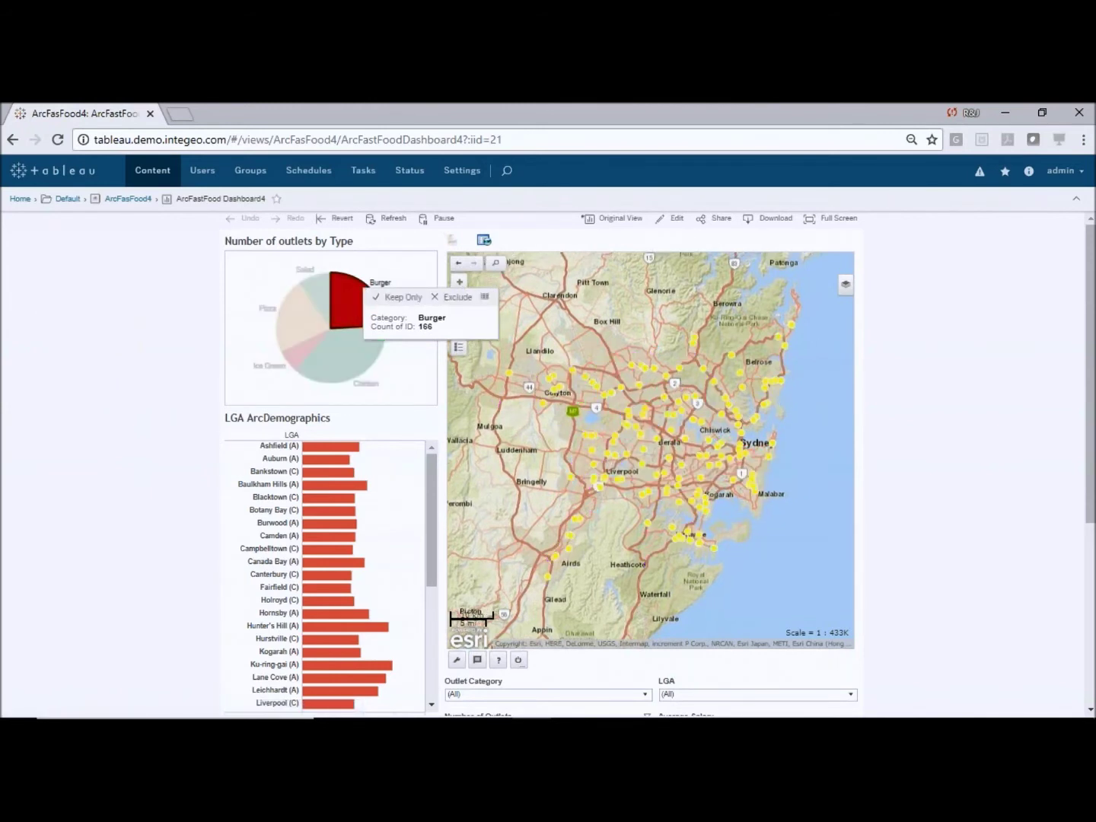
pyautogui.click(289, 327)
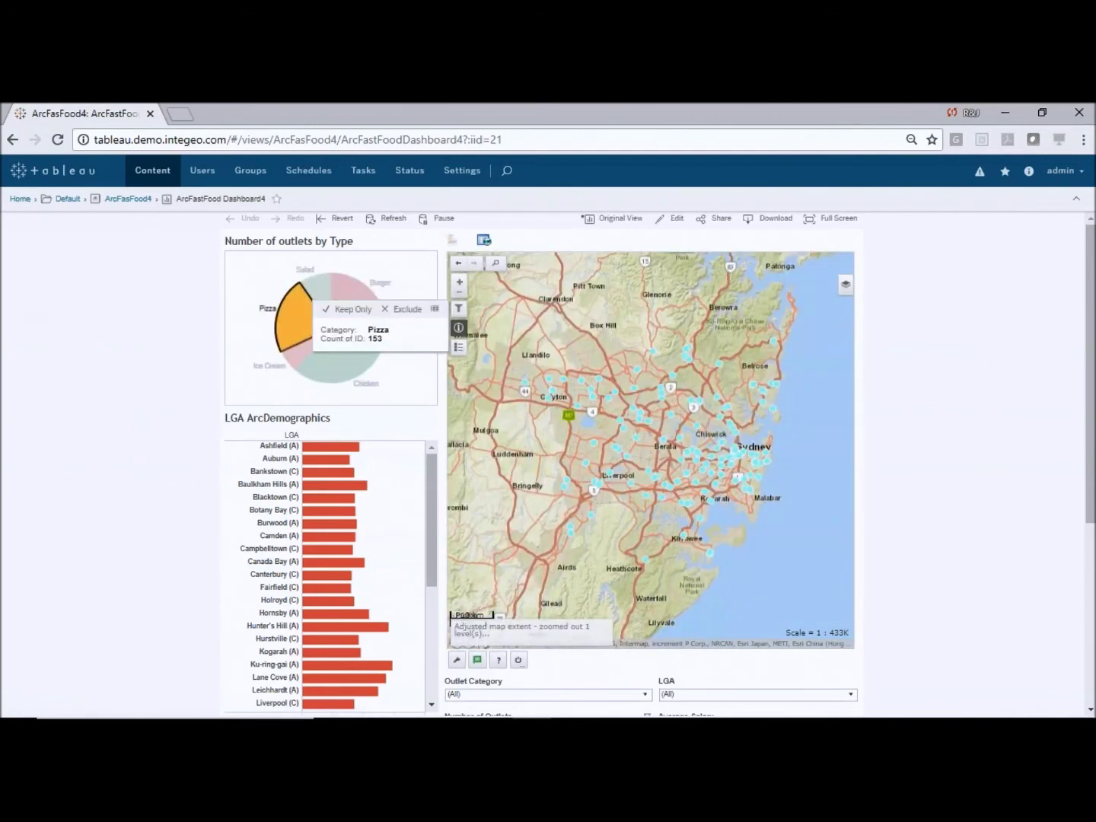
pyautogui.click(347, 380)
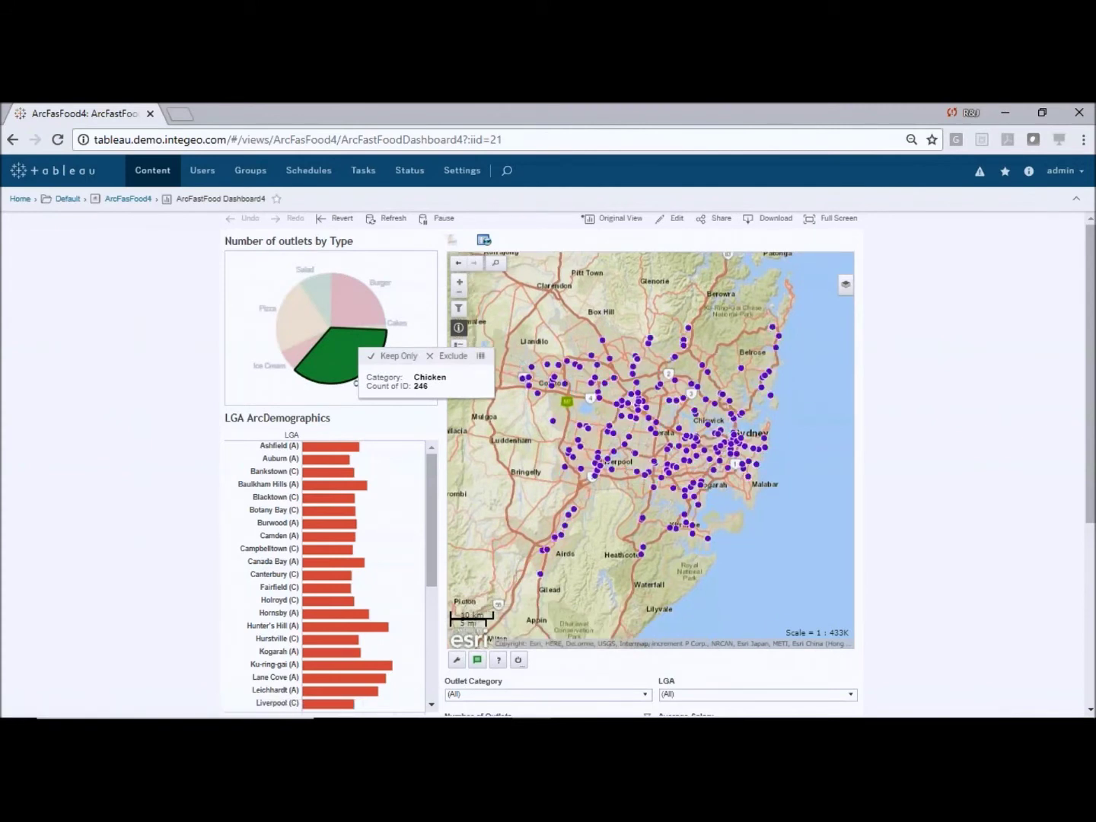
pyautogui.click(417, 278)
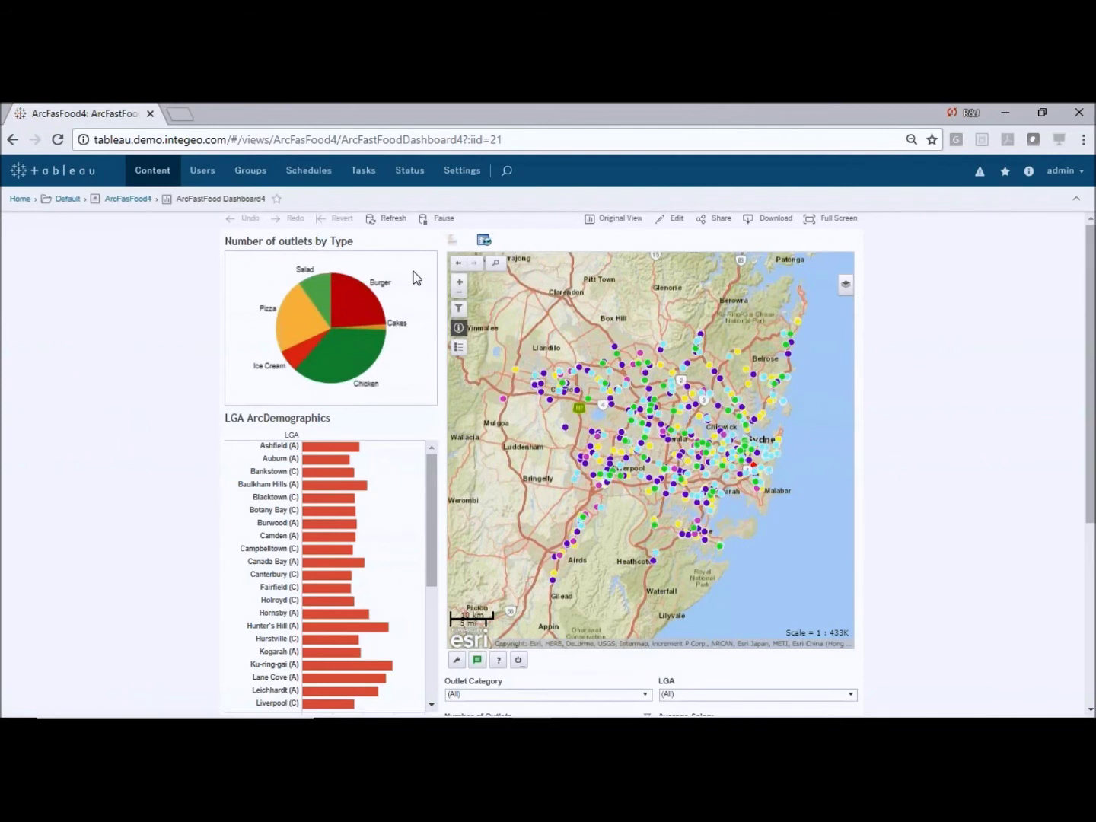
# Select the Burger and Chicken pie slices so the map shows only those 412 outlets
pyautogui.click(357, 304)
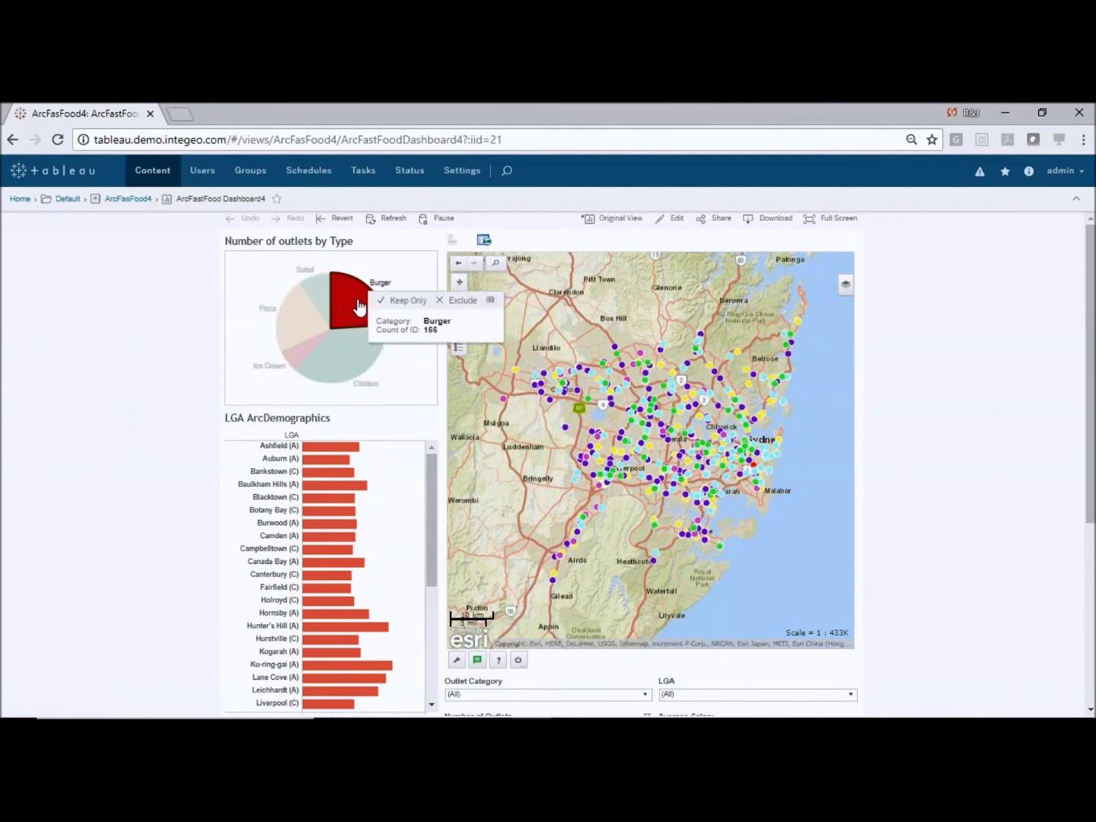
pyautogui.keyDown('ctrl'); pyautogui.click(356, 359); pyautogui.keyUp('ctrl')
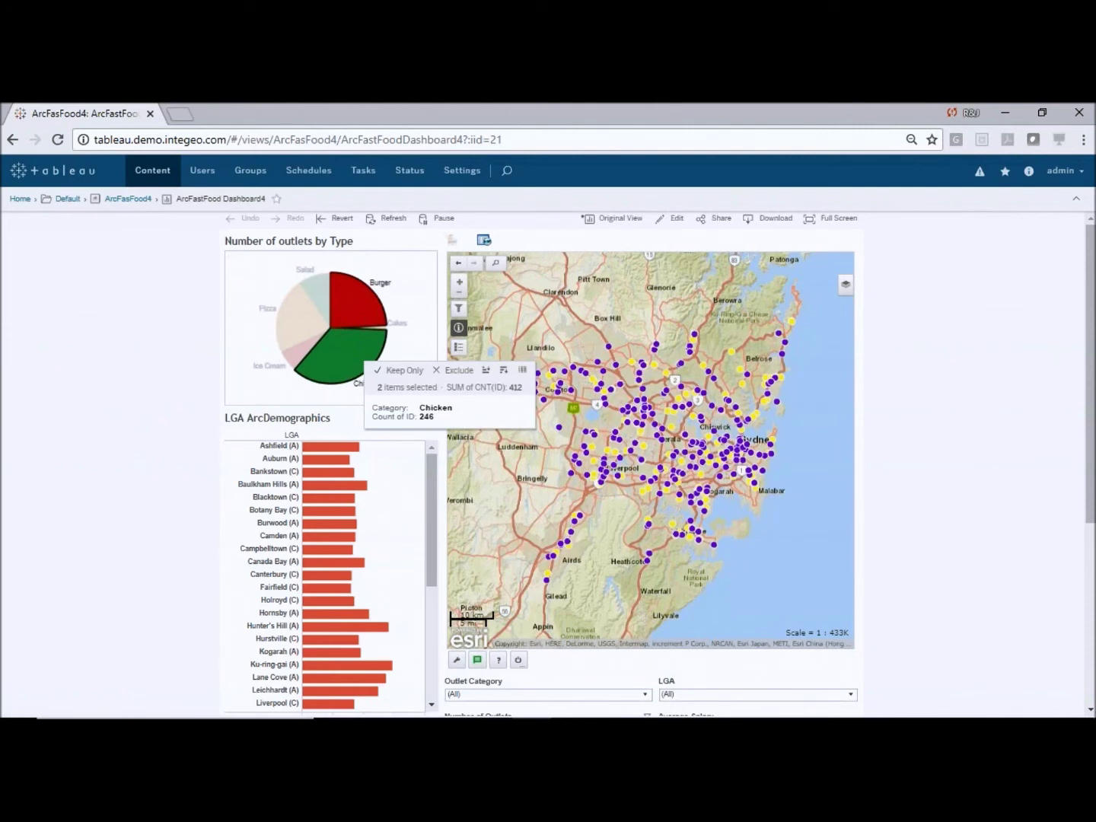
pyautogui.moveTo(459, 309)
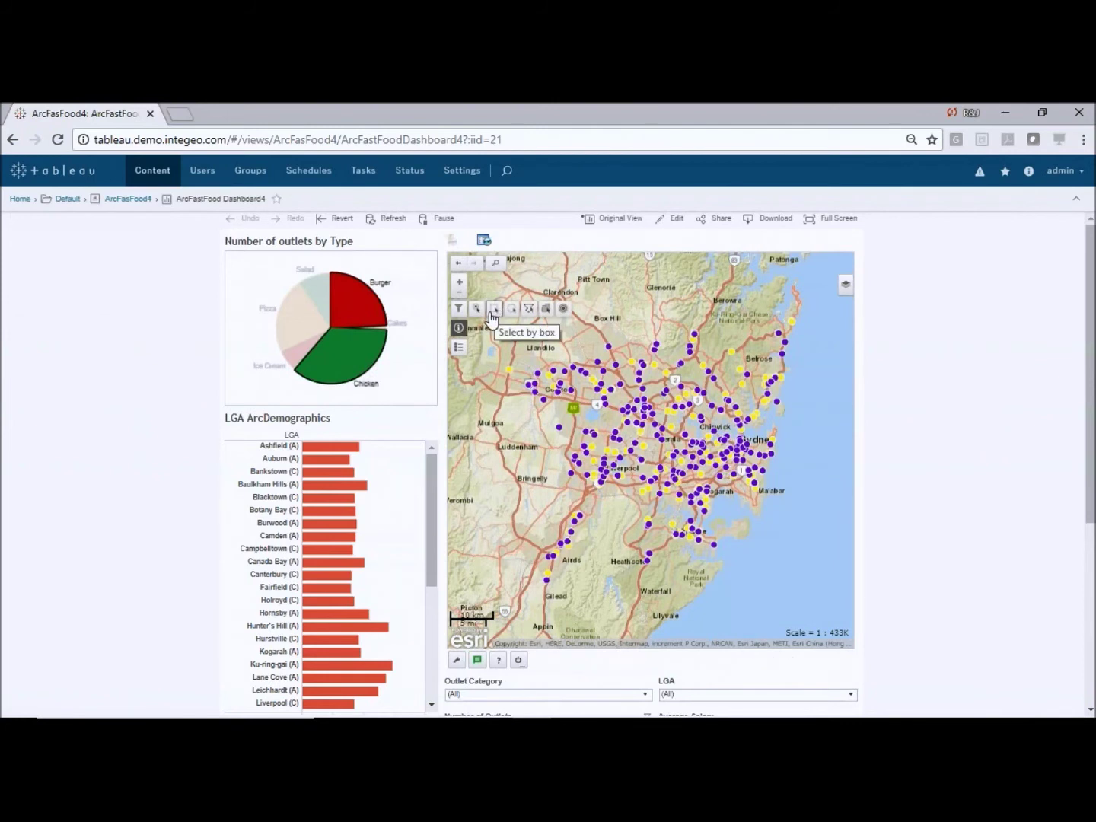
# Box-select the outlets east of Belrose, around Brookvale and Dee Why, on the map
pyautogui.click(494, 310)
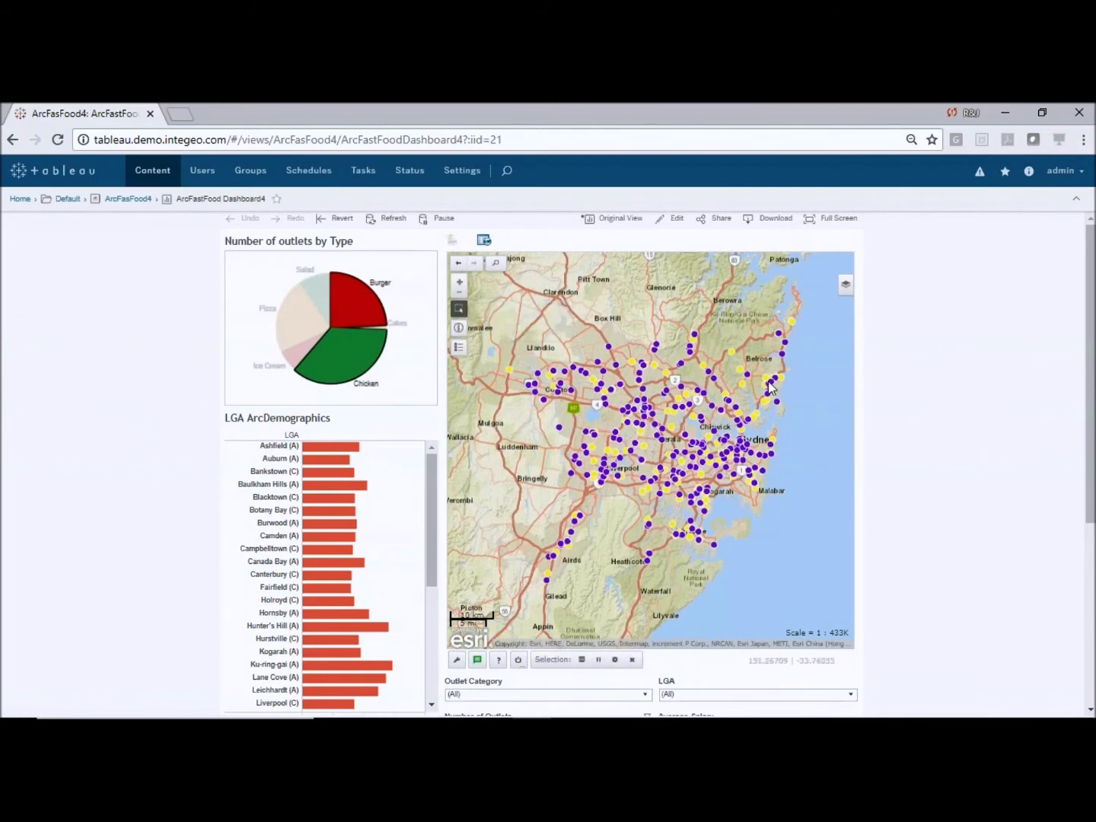
pyautogui.moveTo(754, 363); pyautogui.dragTo(796, 396)
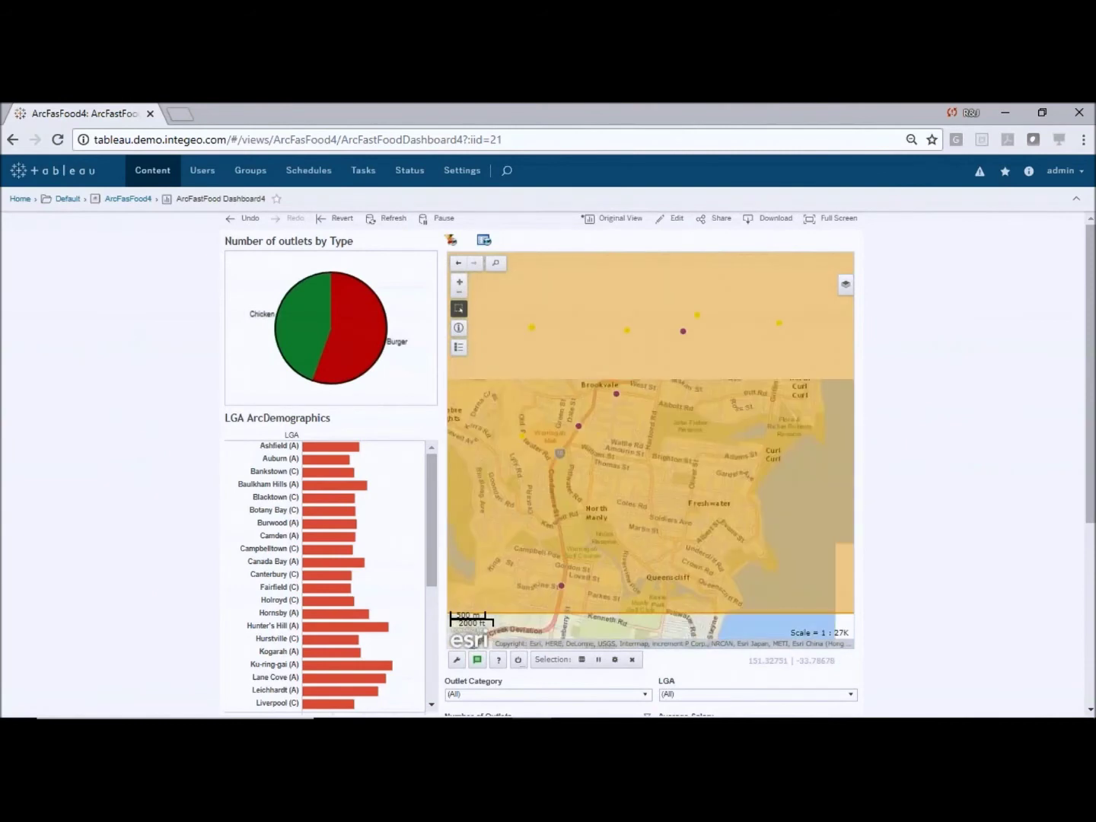
pyautogui.click(459, 328)
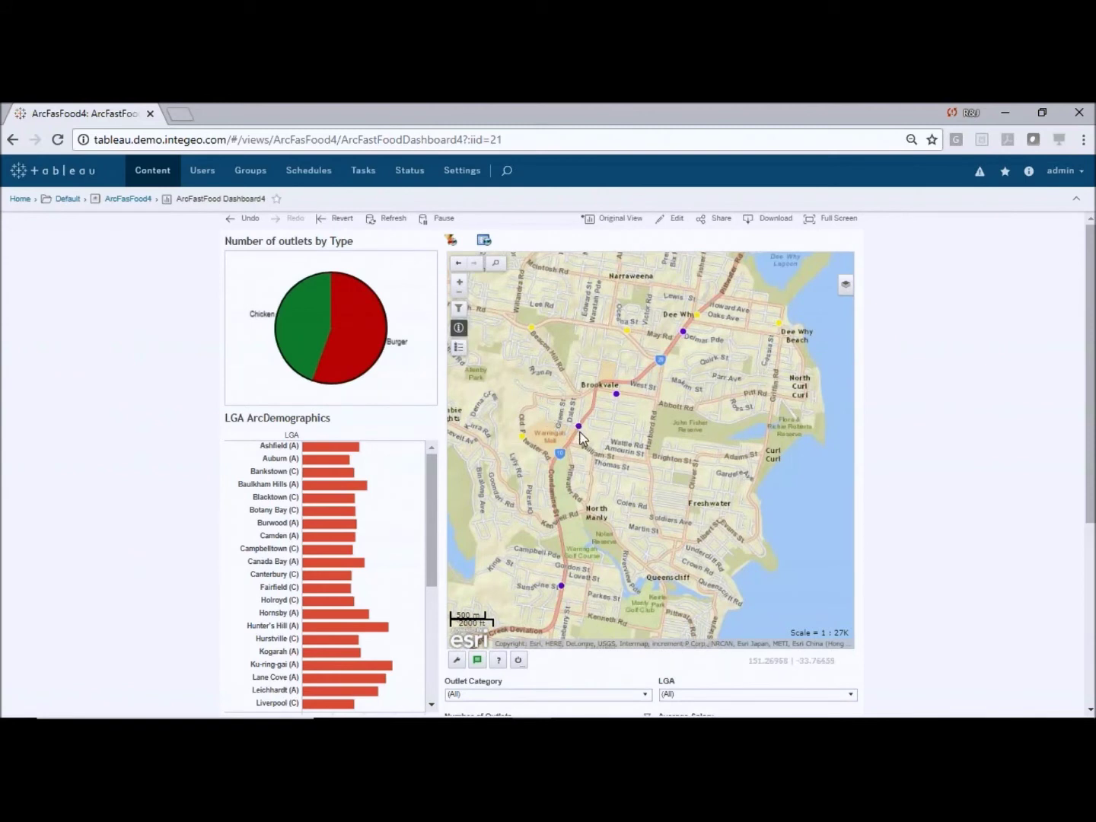
pyautogui.click(781, 324)
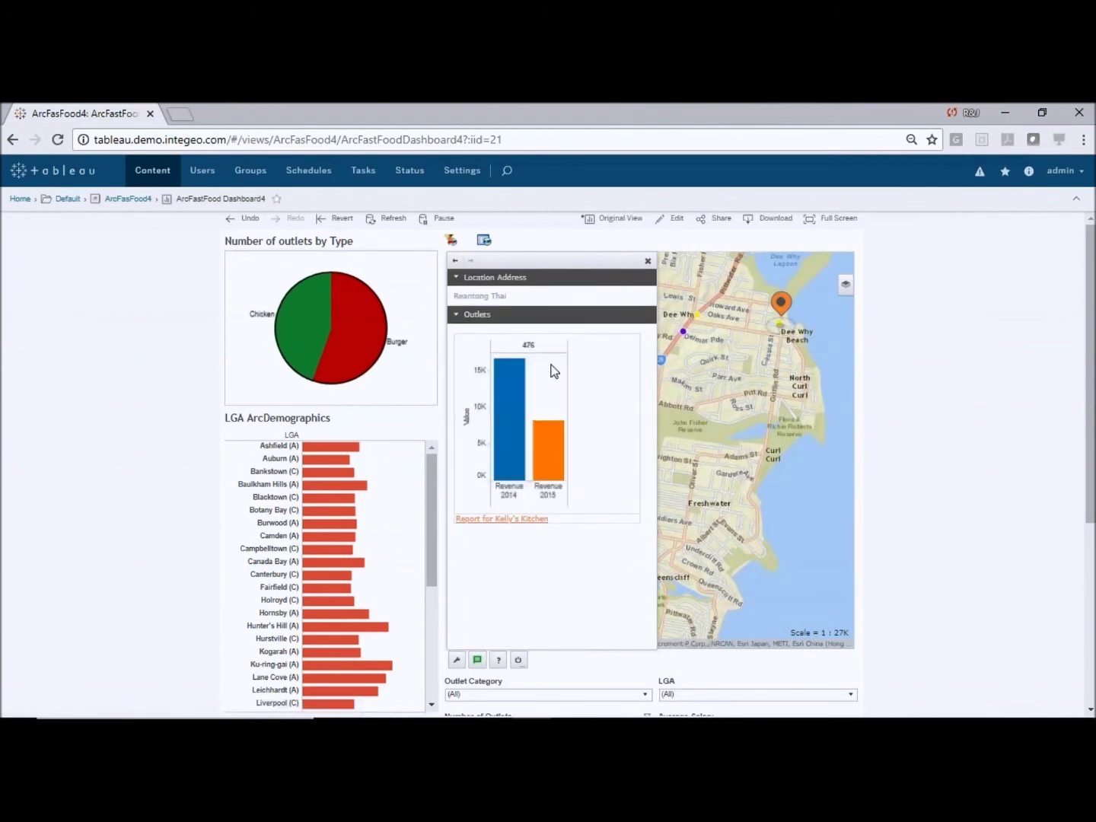
pyautogui.moveTo(501, 392)
pyautogui.click(648, 265)
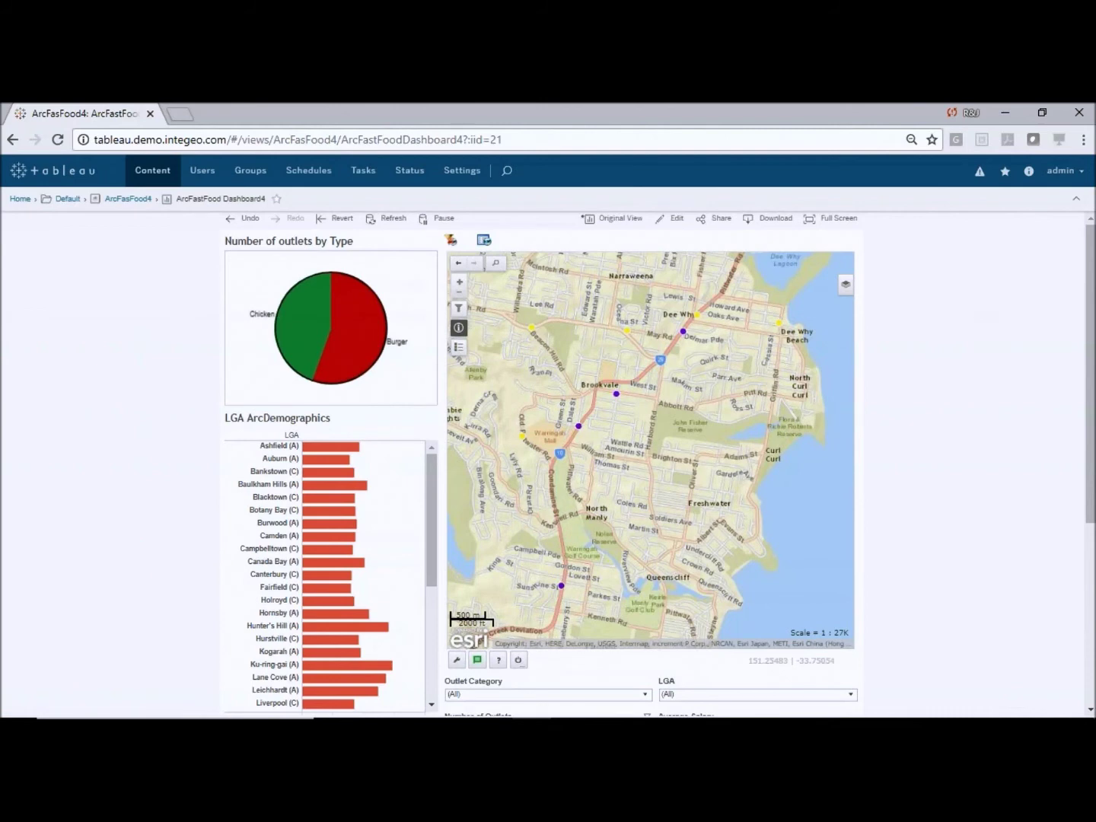
# Zoom the map out and switch the LGA Av Salary layer back on
pyautogui.click(459, 292)
pyautogui.click(459, 301)
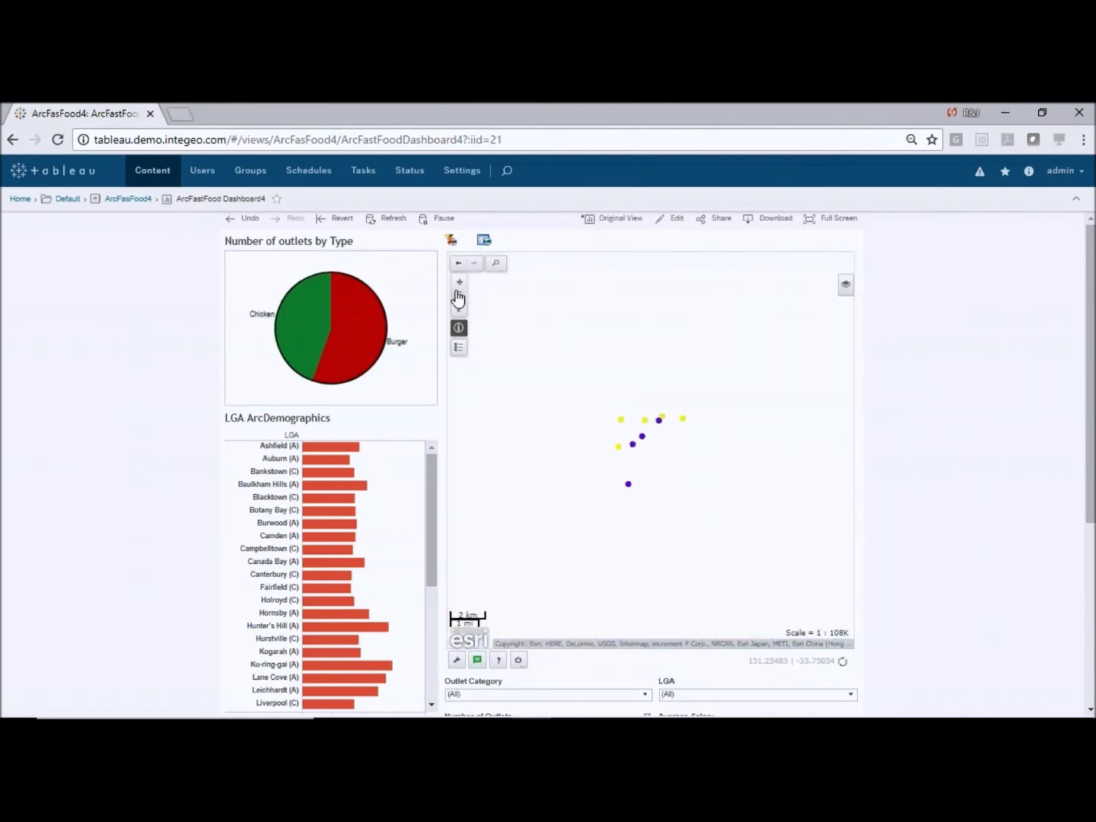
pyautogui.click(844, 286)
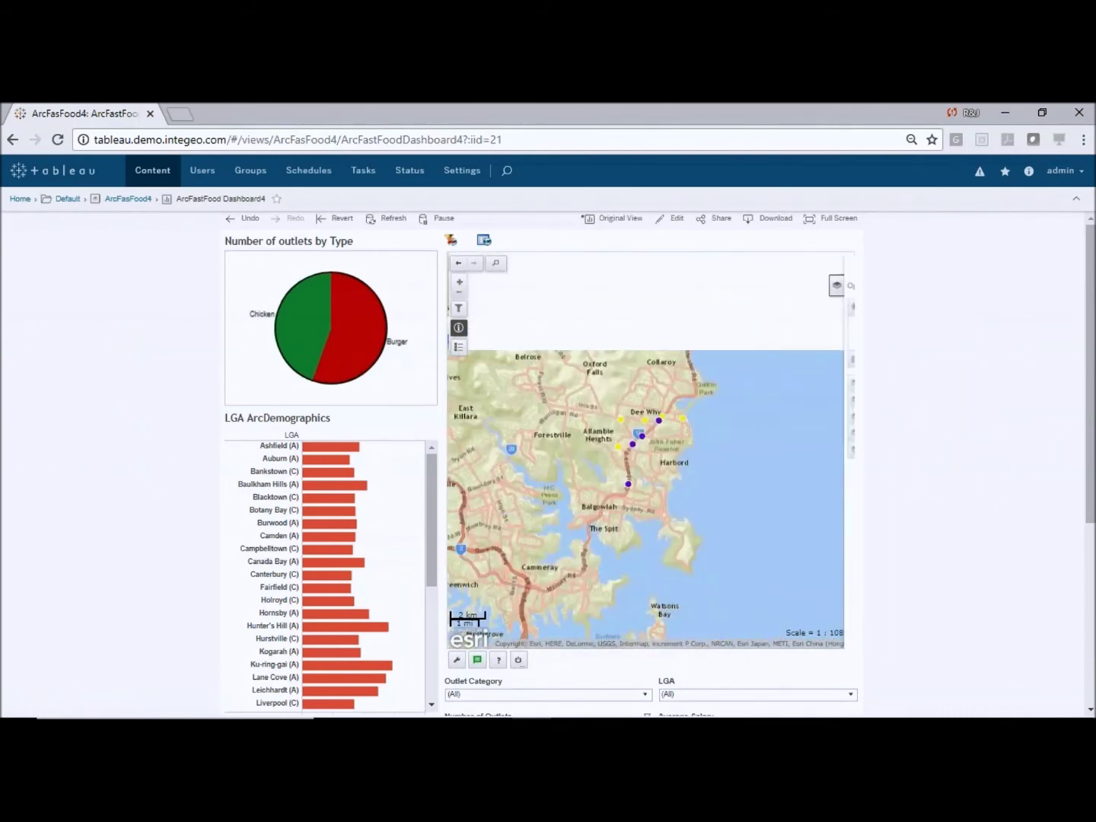
pyautogui.click(744, 358)
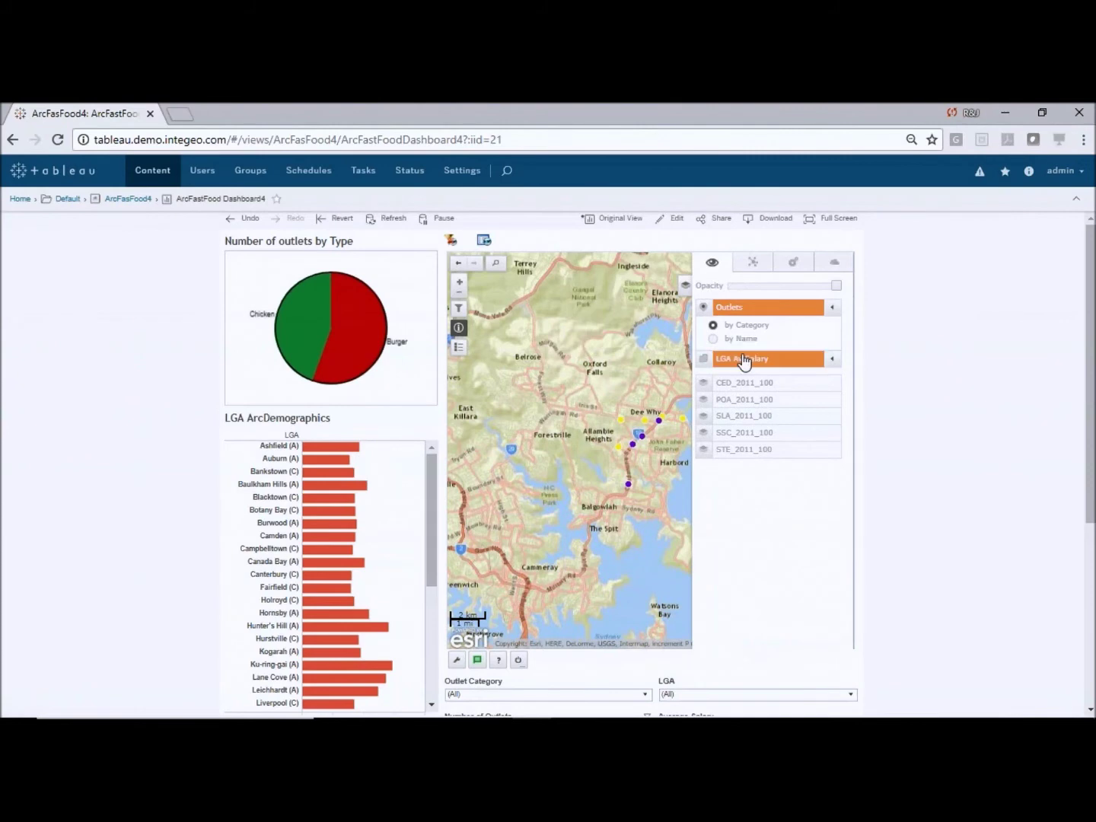
# Pan and zoom out until the green-shaded LGAs cover greater Sydney
pyautogui.click(459, 297)
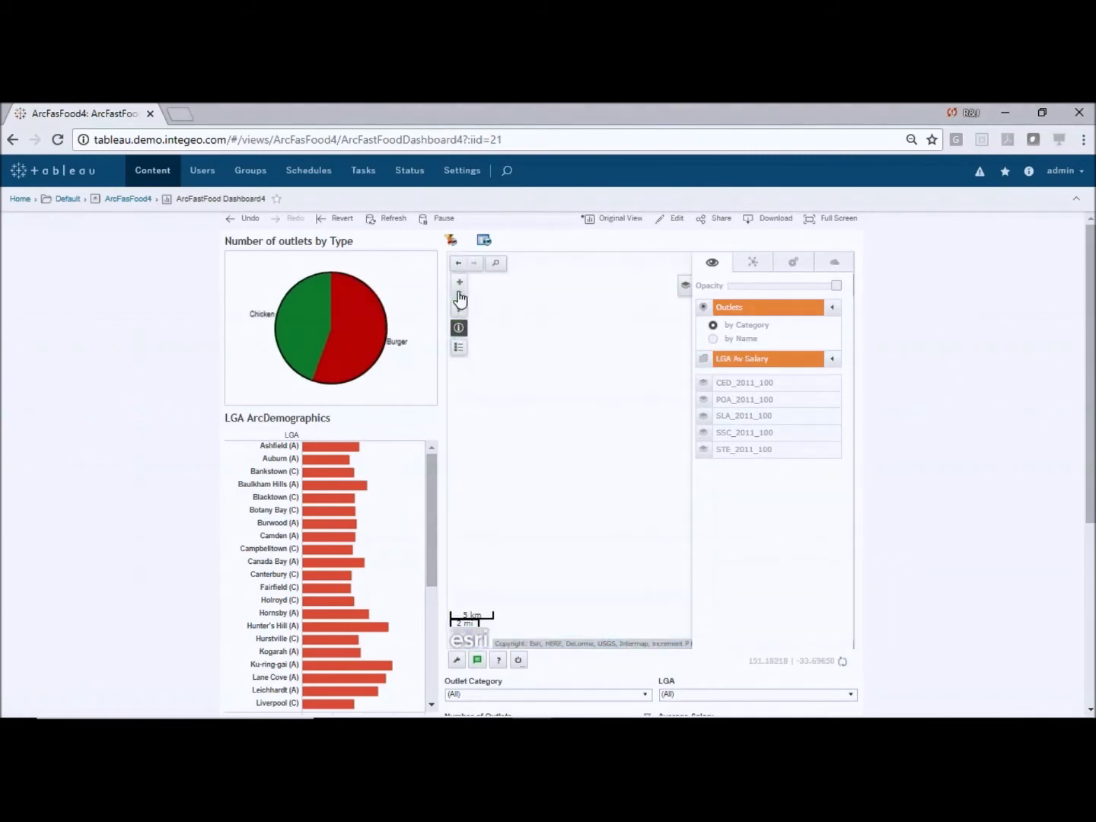
pyautogui.click(459, 297)
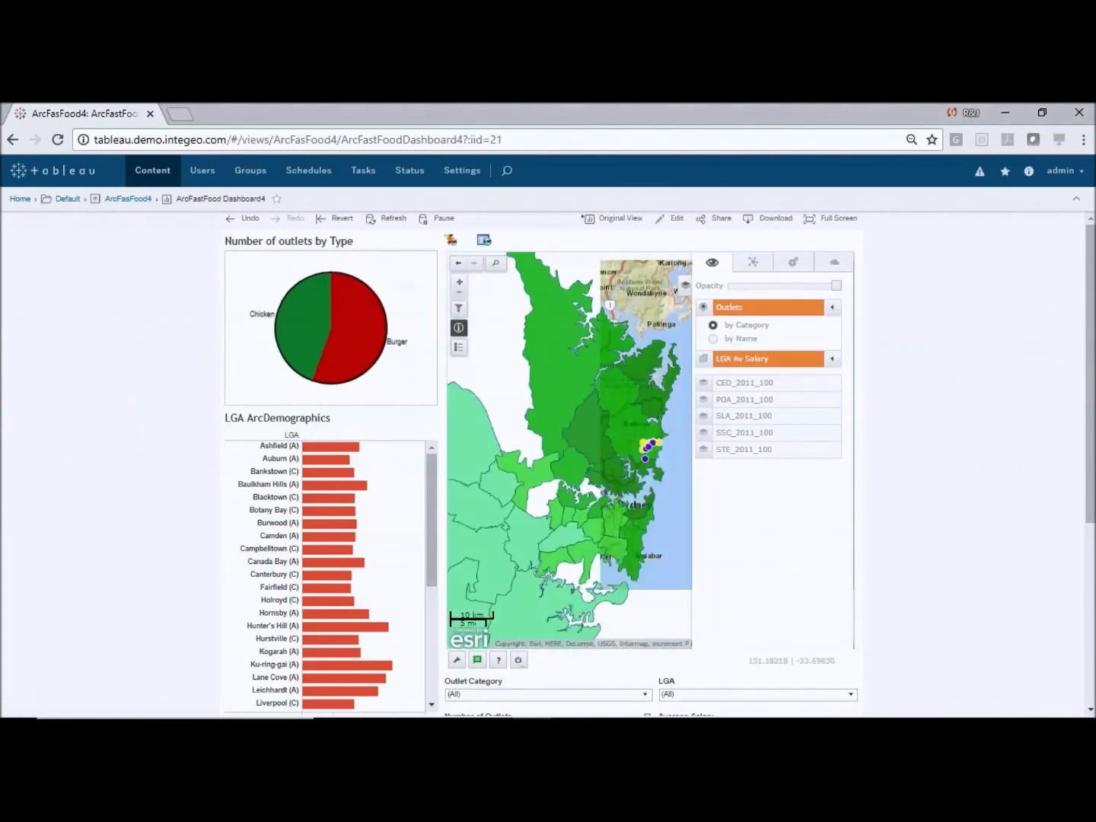
pyautogui.moveTo(510, 415); pyautogui.dragTo(556, 389)
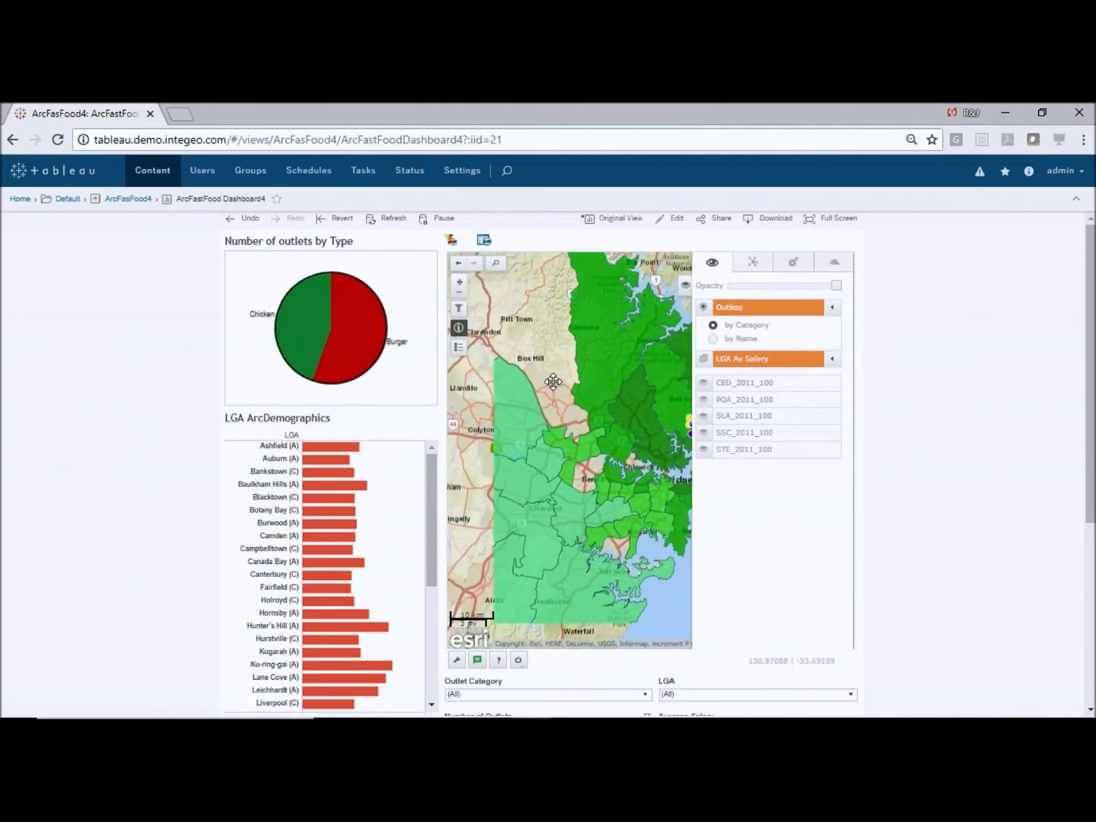
pyautogui.click(459, 292)
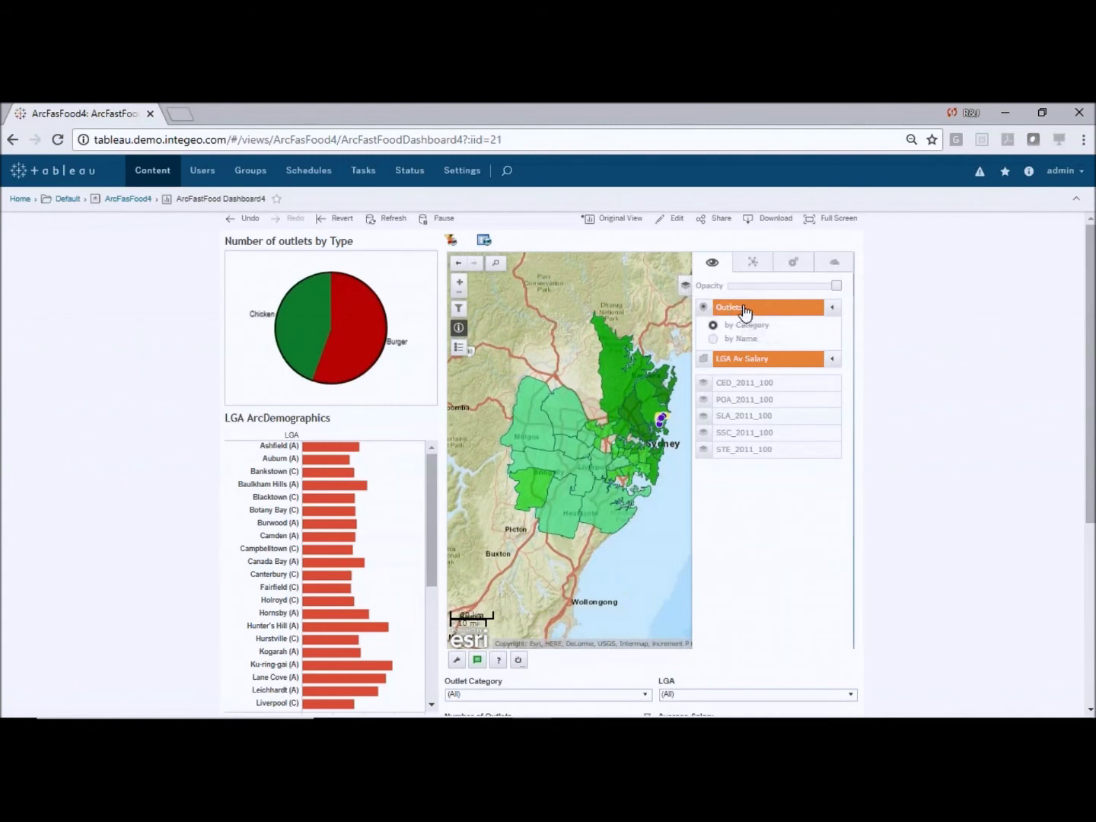
pyautogui.click(686, 287)
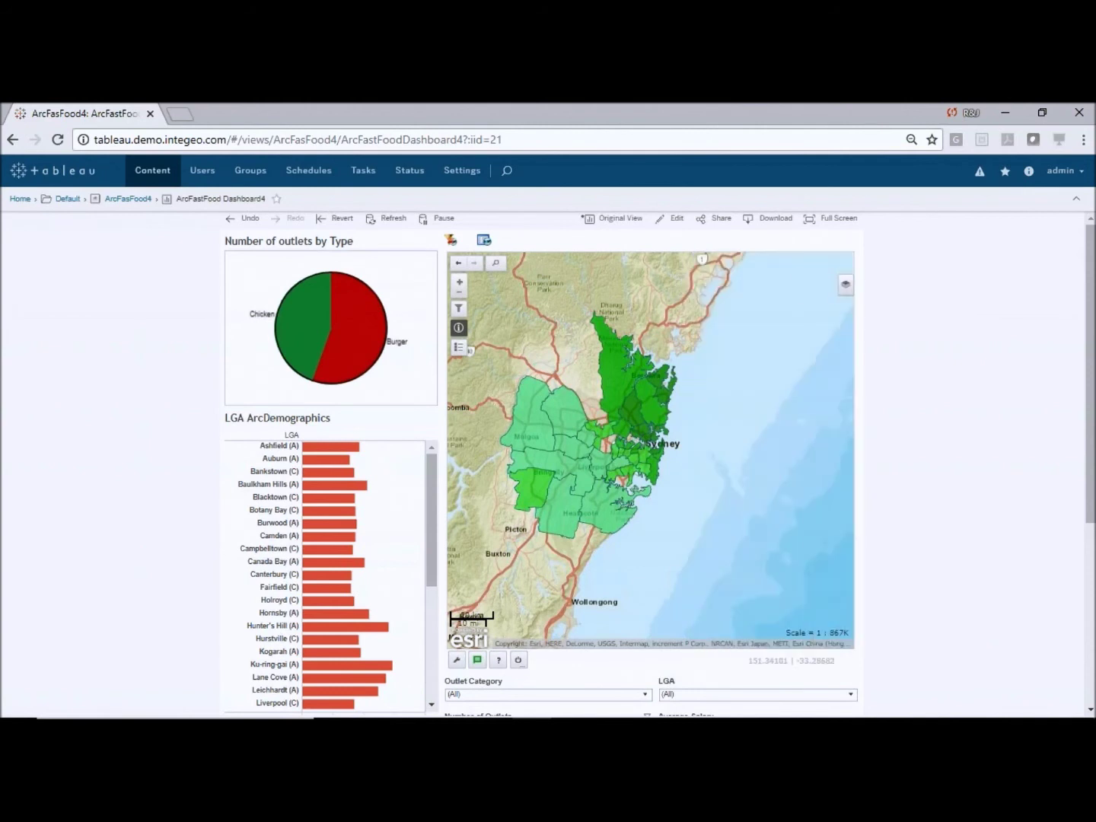
# Zoom in one level and select Bankstown (C), average salary 34,039, in the LGA chart
pyautogui.click(459, 282)
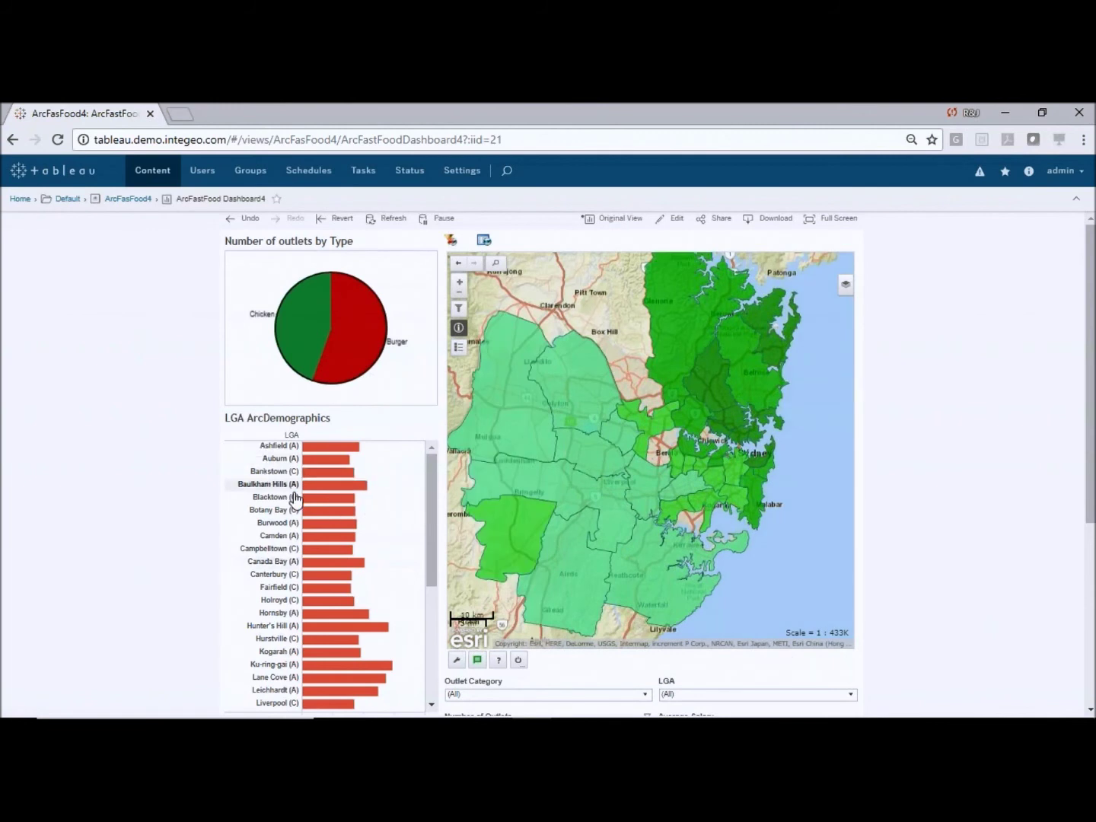
pyautogui.moveTo(338, 488)
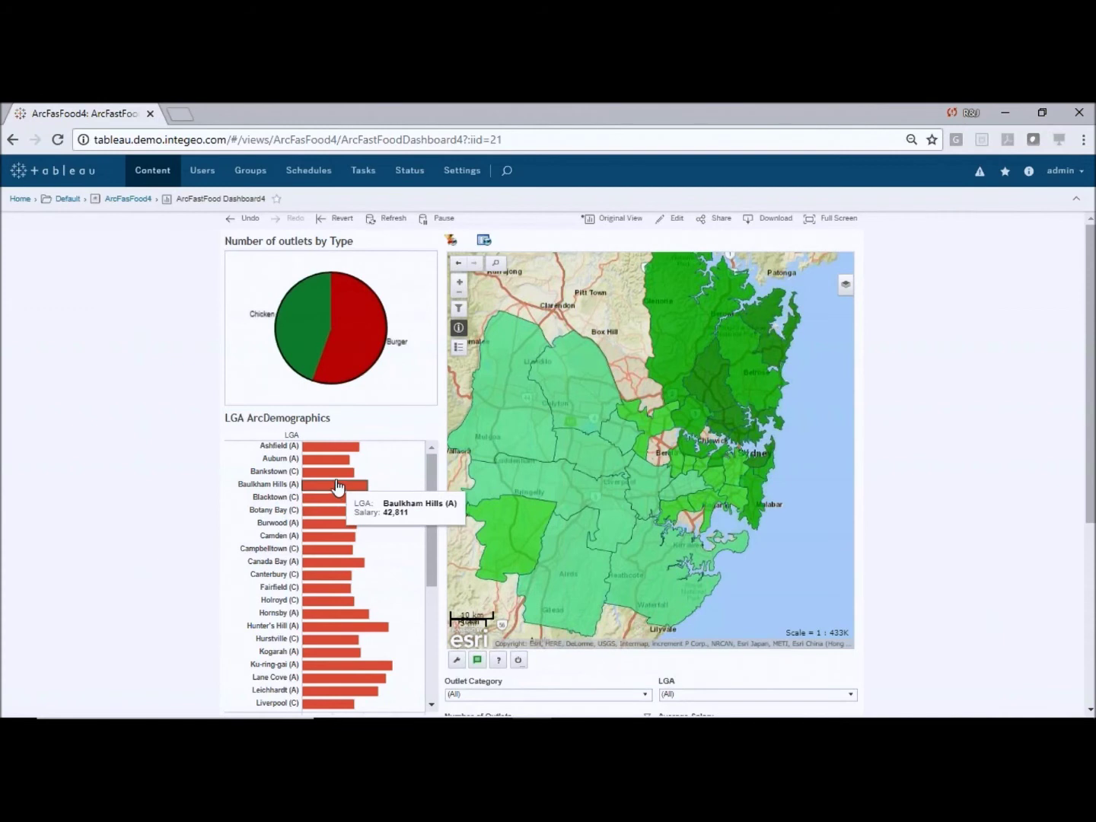
pyautogui.click(336, 473)
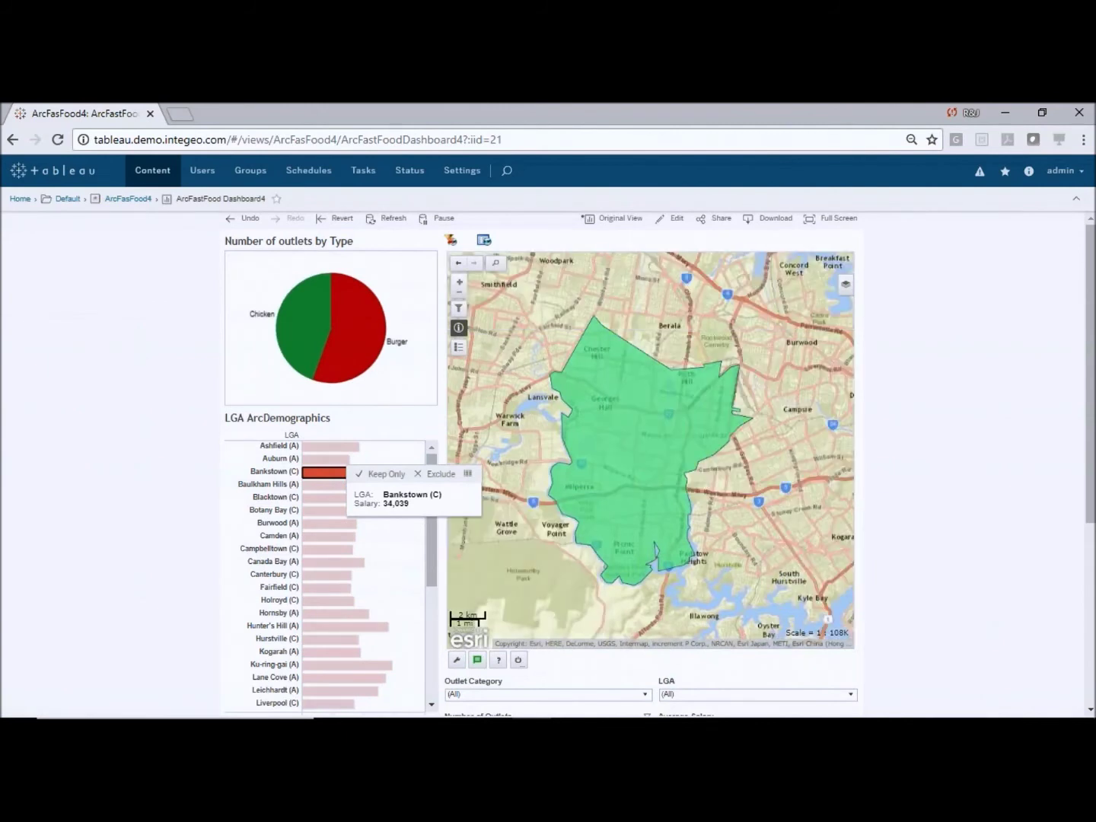
# Multi-select Bankstown (C), Botany Bay (C) and Camden (A) in the LGA bar chart
pyautogui.click(325, 515)
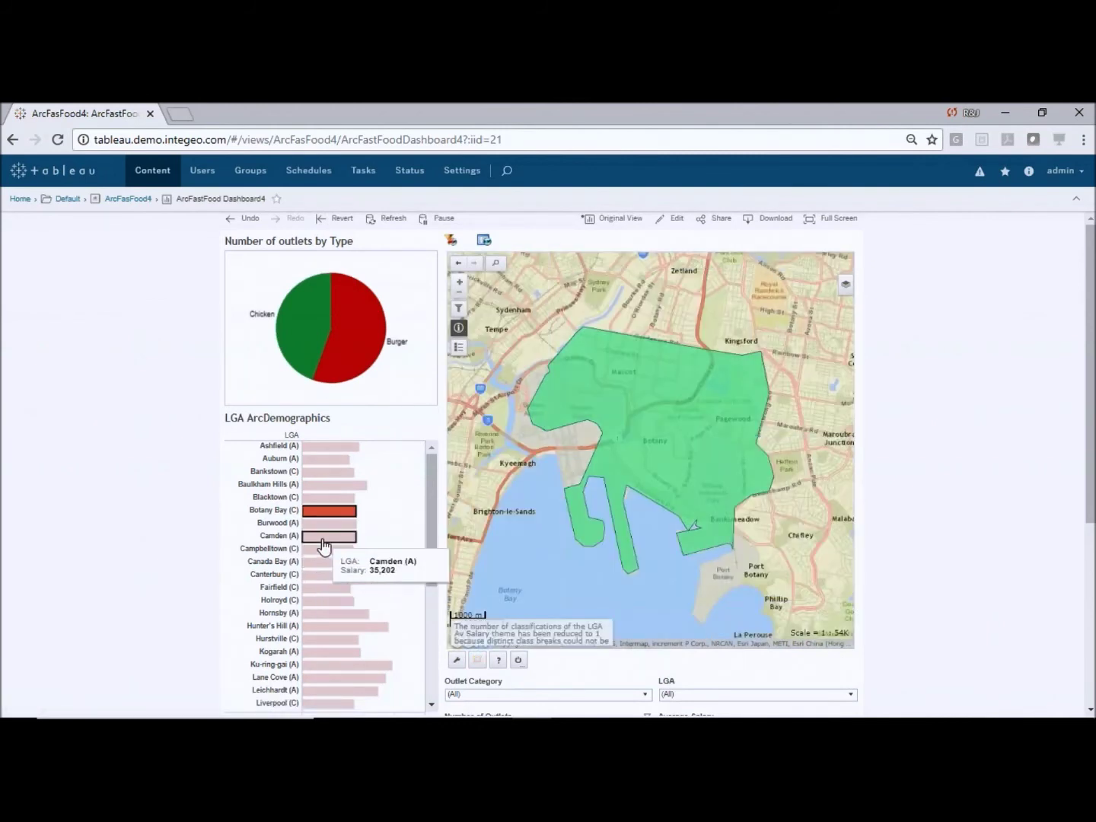
pyautogui.click(324, 537)
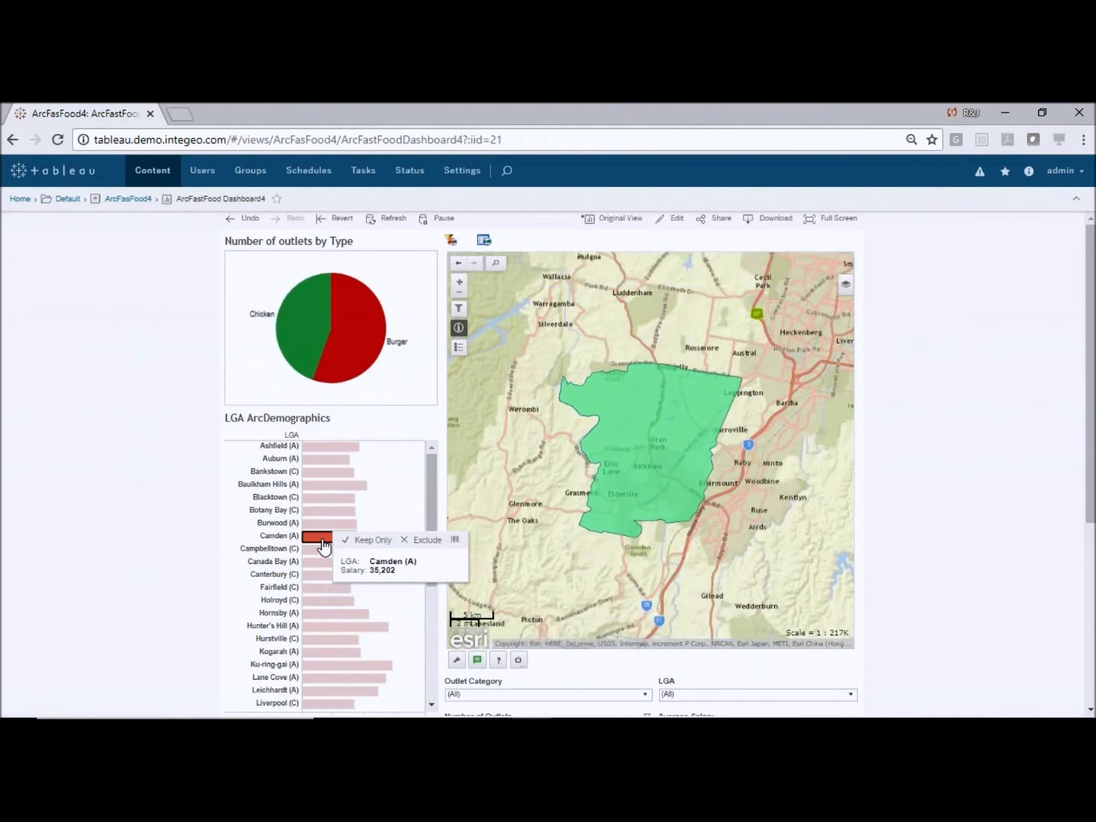
pyautogui.keyDown('ctrl'); pyautogui.click(344, 474); pyautogui.keyUp('ctrl')
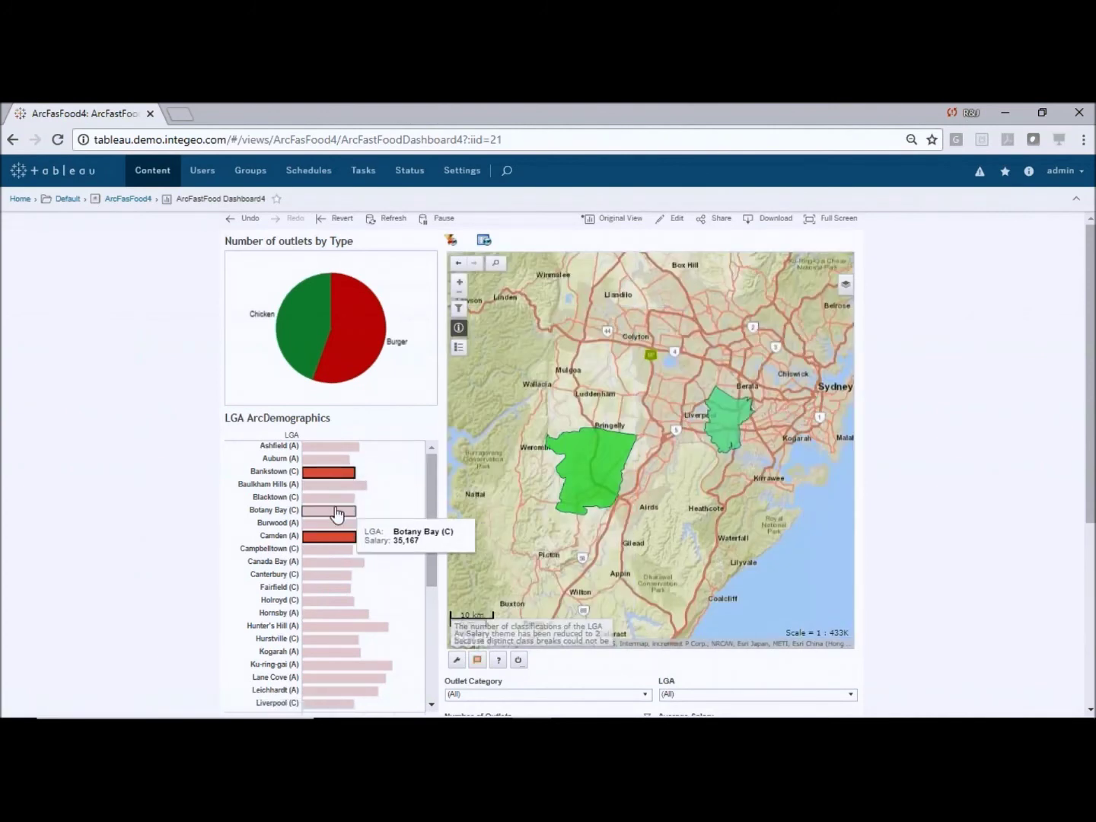
pyautogui.keyDown('ctrl'); pyautogui.click(338, 511); pyautogui.keyUp('ctrl')
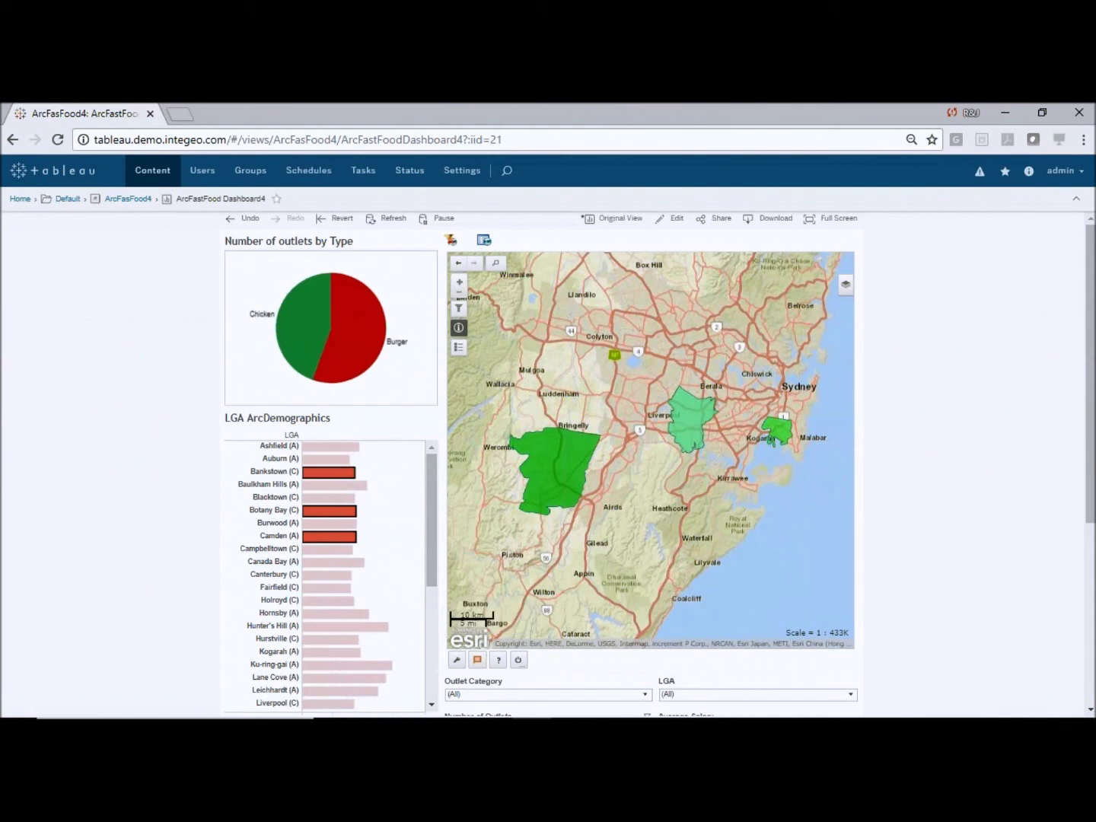
pyautogui.moveTo(433, 545); pyautogui.dragTo(432, 630)
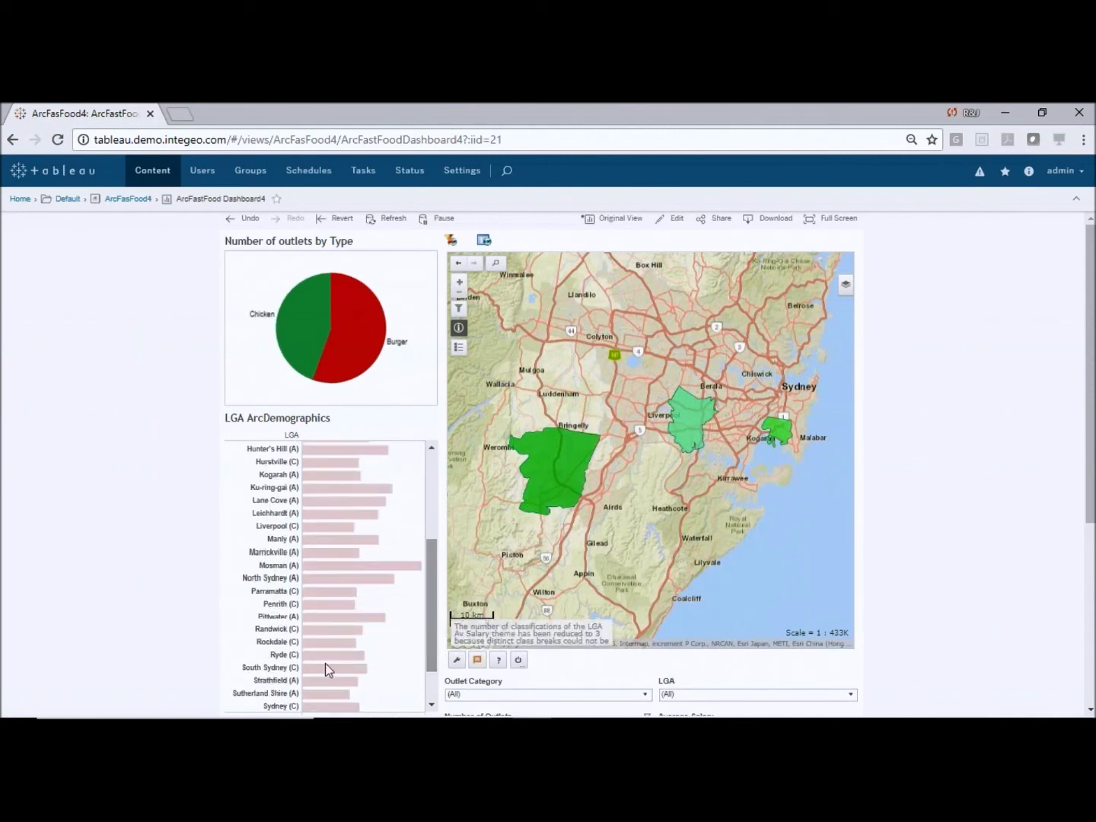
# Add Sydney (C) and Ku-ring-gai (A) to the selected LGAs
pyautogui.click(318, 708)
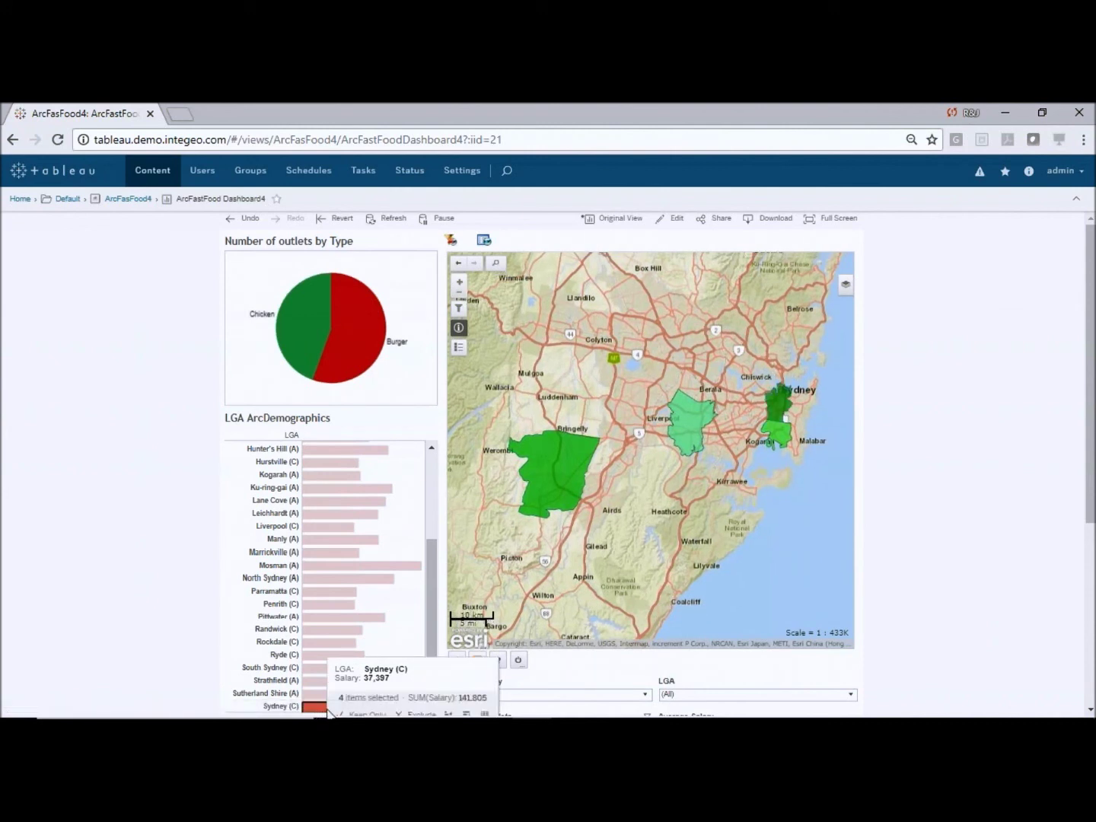
pyautogui.keyDown('ctrl'); pyautogui.click(373, 489); pyautogui.keyUp('ctrl')
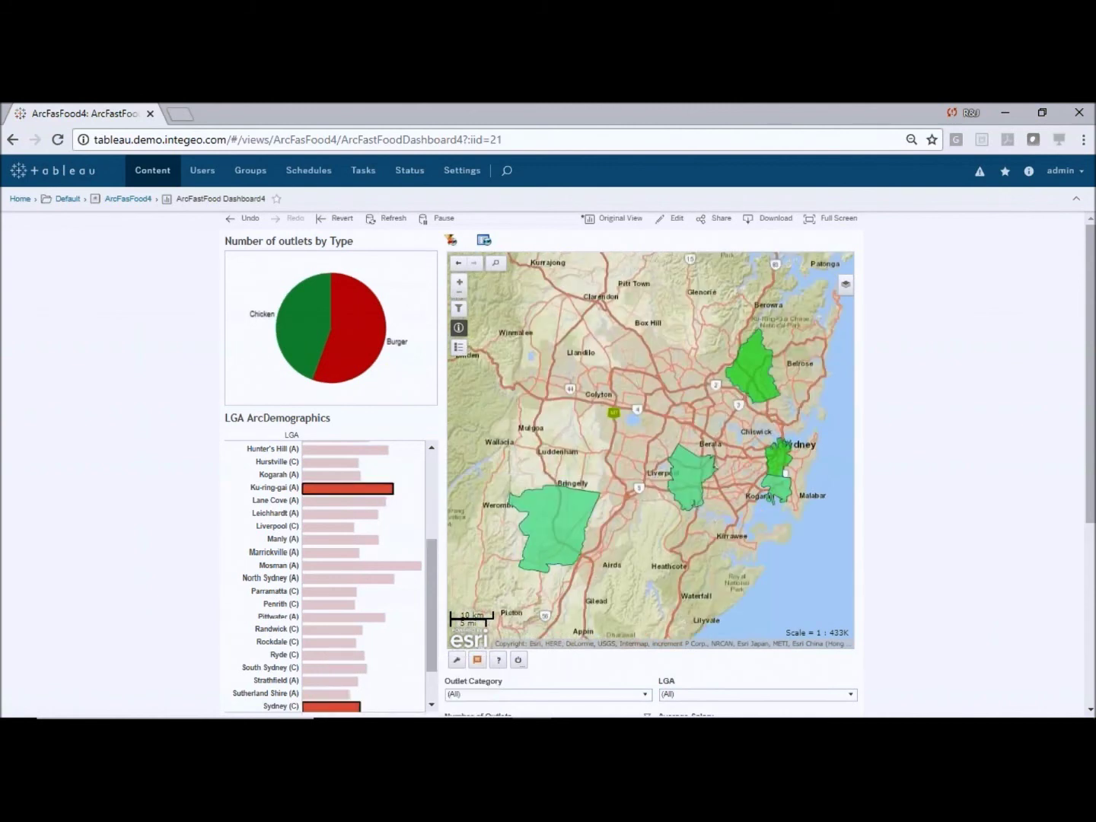